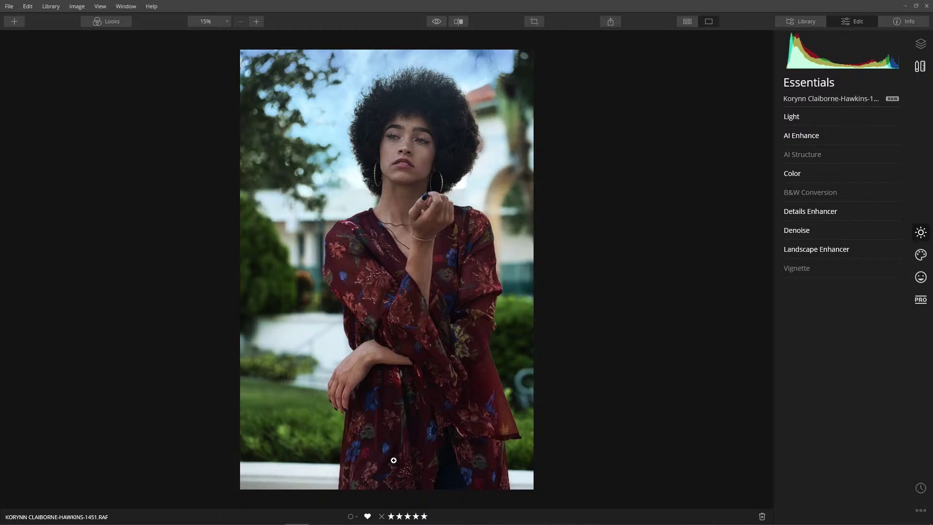
# Step: Open the smiling side-pose photo from the 20200726 Cocoa Village gallery for a closer look and return to the gallery
pyautogui.doubleClick(394, 461)
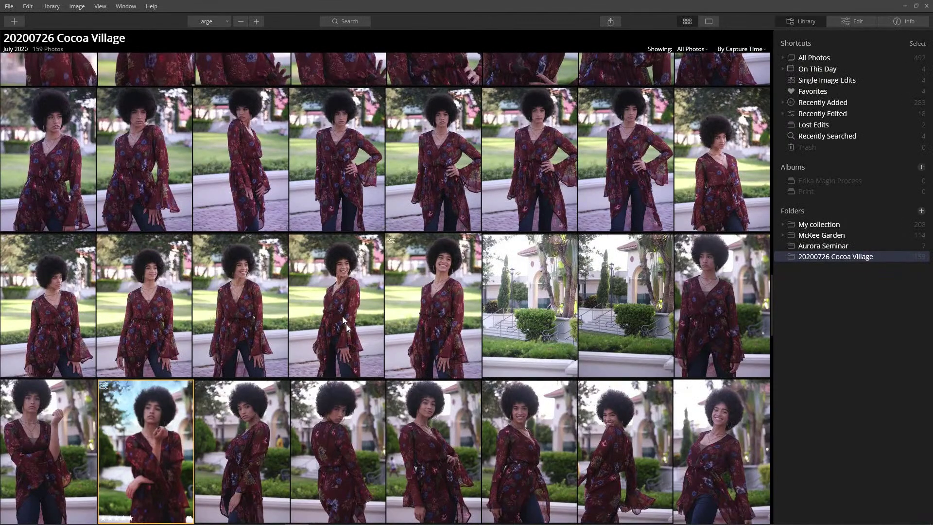
pyautogui.doubleClick(343, 298)
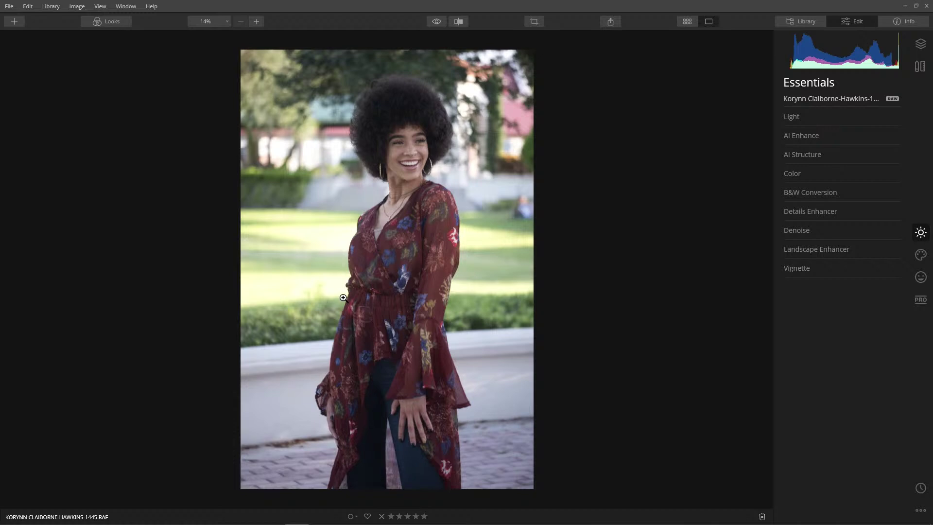
pyautogui.press('g')
# Step: Browse the Cocoa Village gallery and open the favourite photo numbered 1459, with the smiling woman's hand on her hip
pyautogui.scroll(3, 380, 262)
pyautogui.scroll(1, 378, 261)
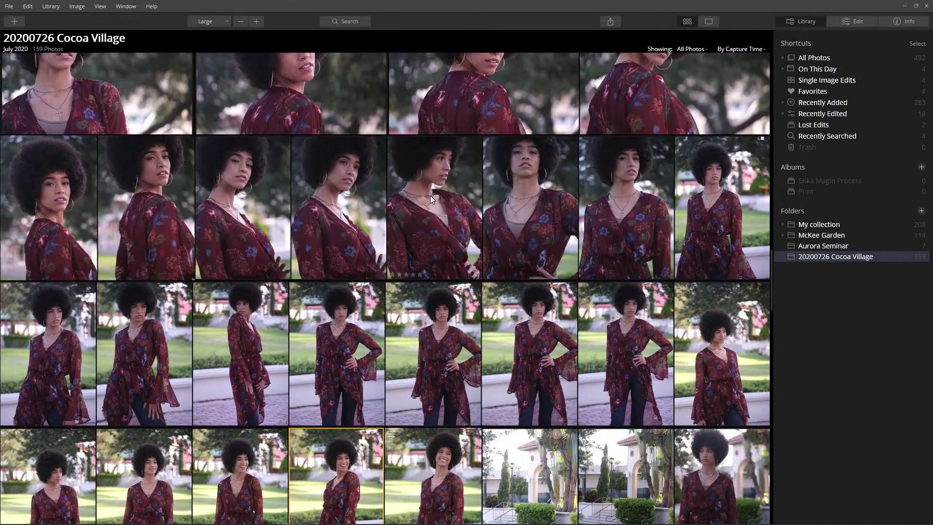
pyautogui.scroll(-5, 427, 194)
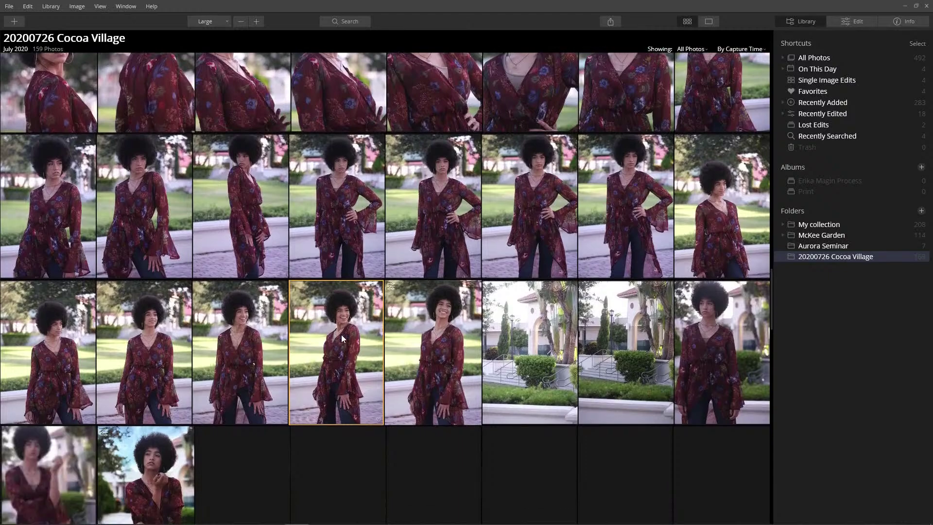
pyautogui.scroll(-2, 406, 347)
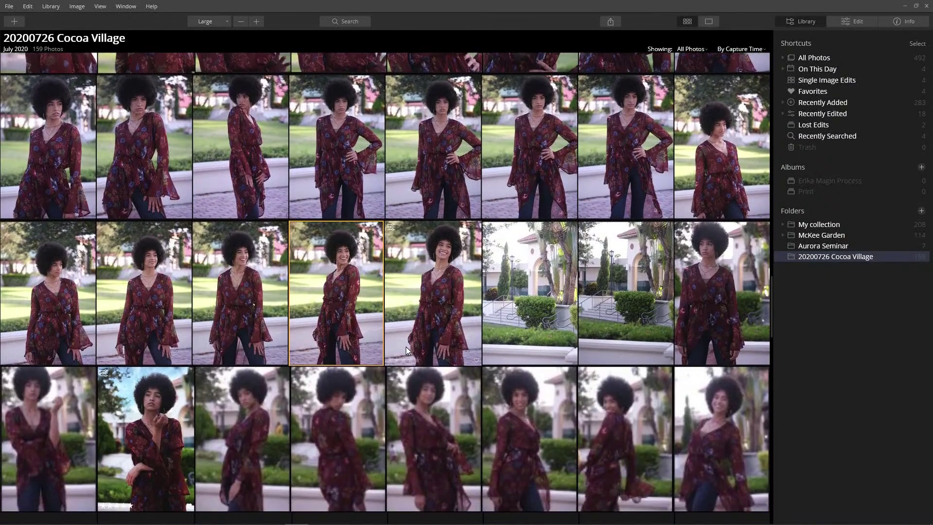
pyautogui.scroll(-2, 406, 346)
pyautogui.scroll(-7, 407, 363)
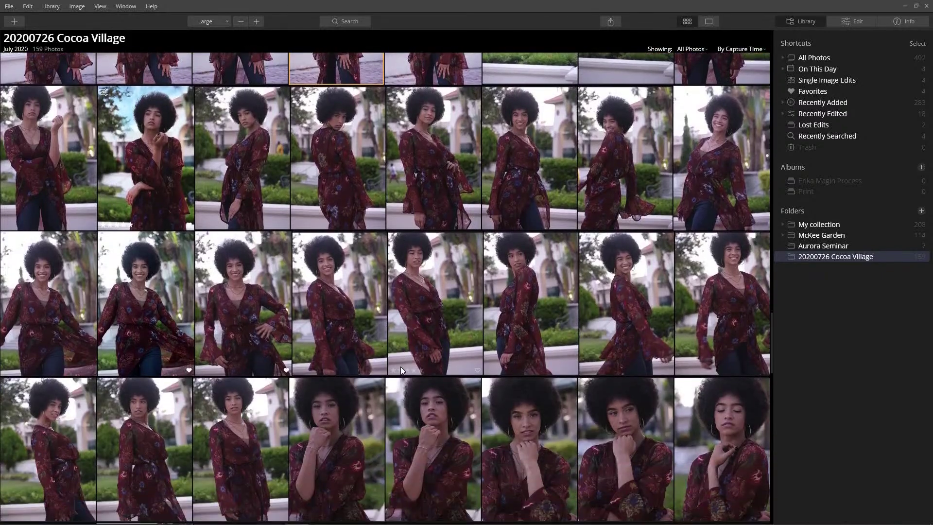
pyautogui.scroll(-2, 401, 366)
pyautogui.scroll(6, 401, 366)
pyautogui.scroll(1, 400, 367)
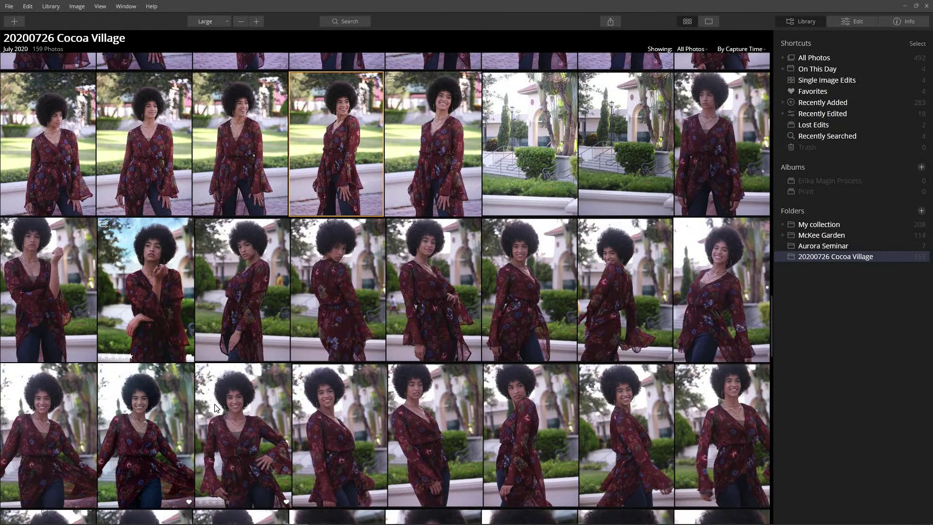
pyautogui.doubleClick(259, 405)
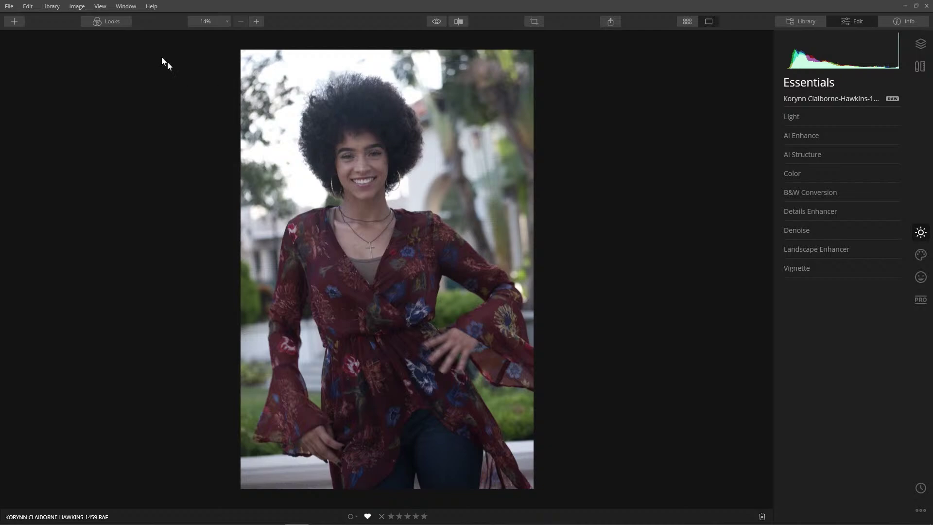
# Step: Show the Luminar Looks and apply the AI Image Enhancer look from the Essentials collection
pyautogui.click(114, 24)
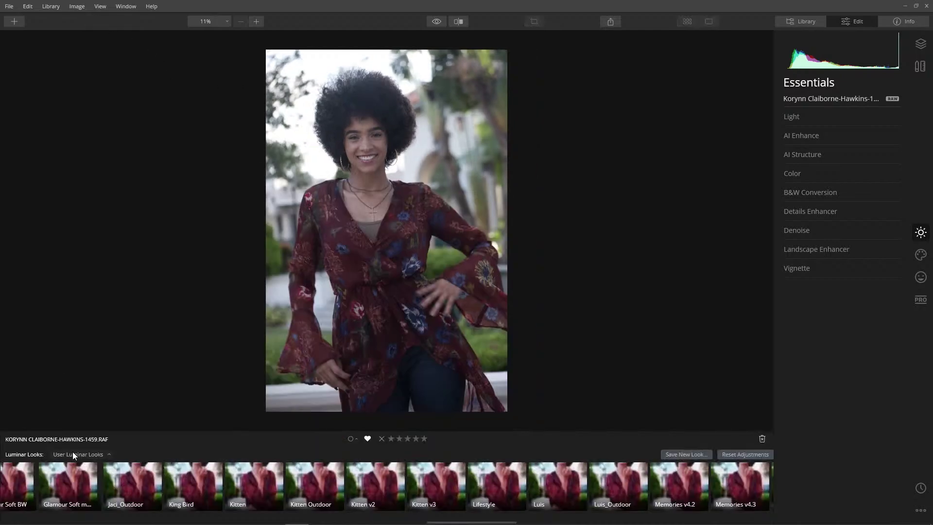
pyautogui.click(73, 453)
pyautogui.click(54, 247)
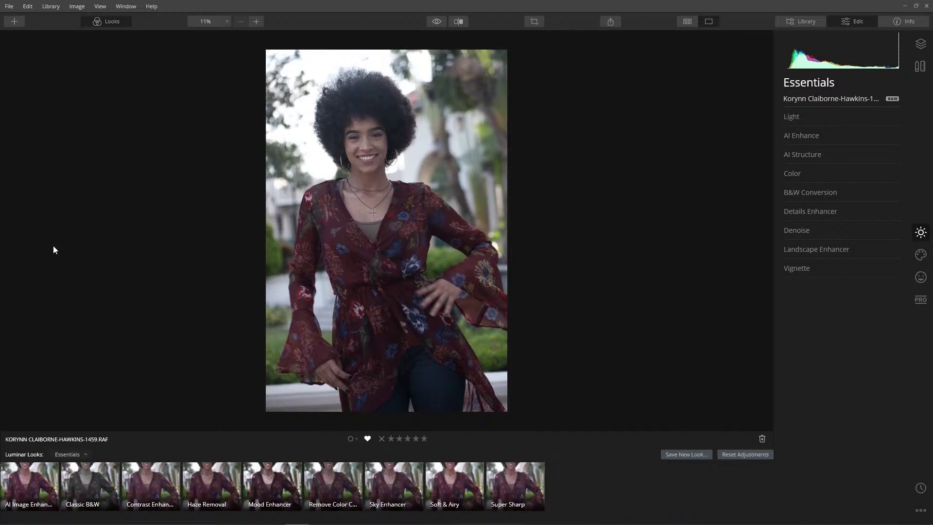
pyautogui.click(25, 481)
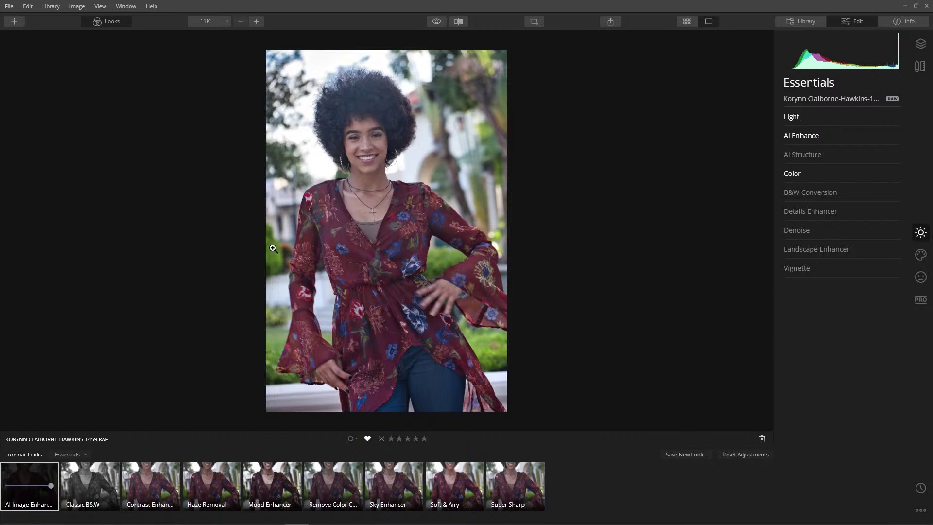
# Step: Apply the Female Portrait look from the Portrait collection and compare the photo before and after
pyautogui.click(71, 458)
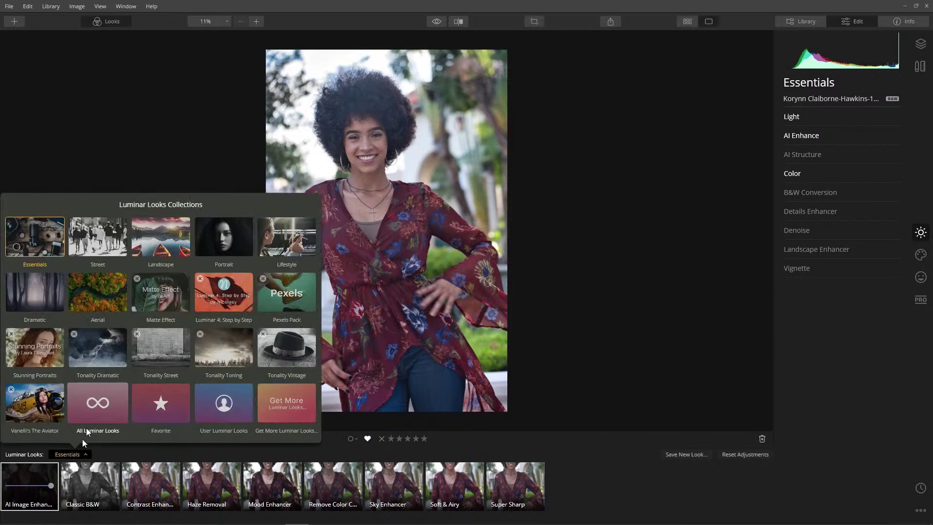
pyautogui.click(233, 243)
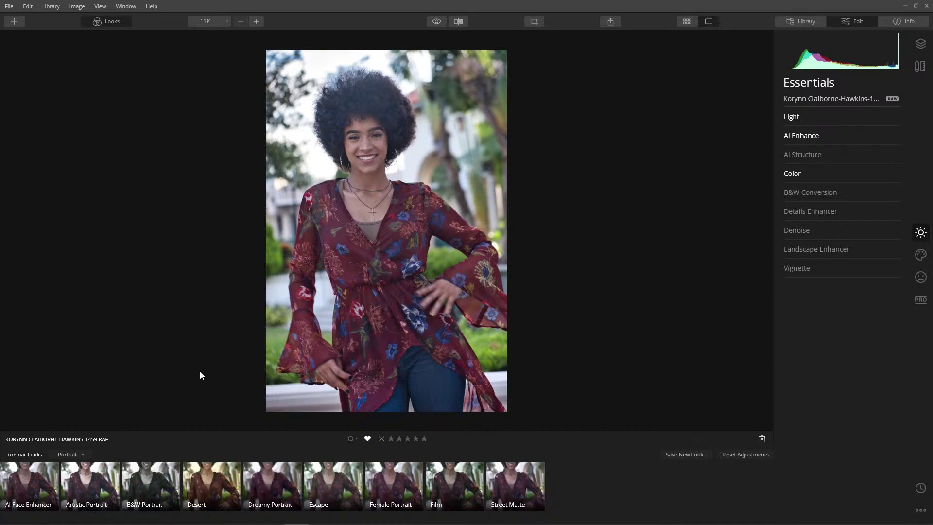
pyautogui.click(381, 483)
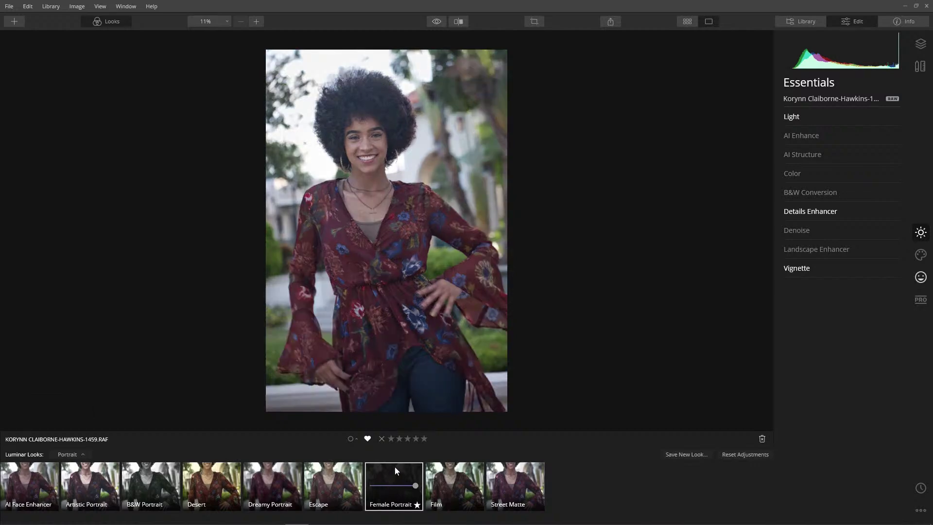
pyautogui.click(436, 24)
pyautogui.click(436, 24)
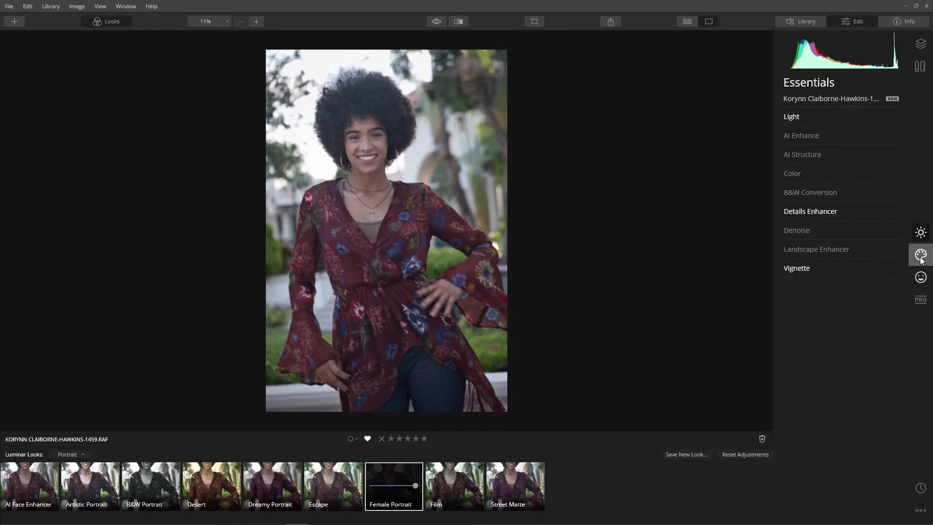
# Step: Examine the AI Skin Enhancer and AI Portrait Enhancer settings applied by the look
pyautogui.click(921, 277)
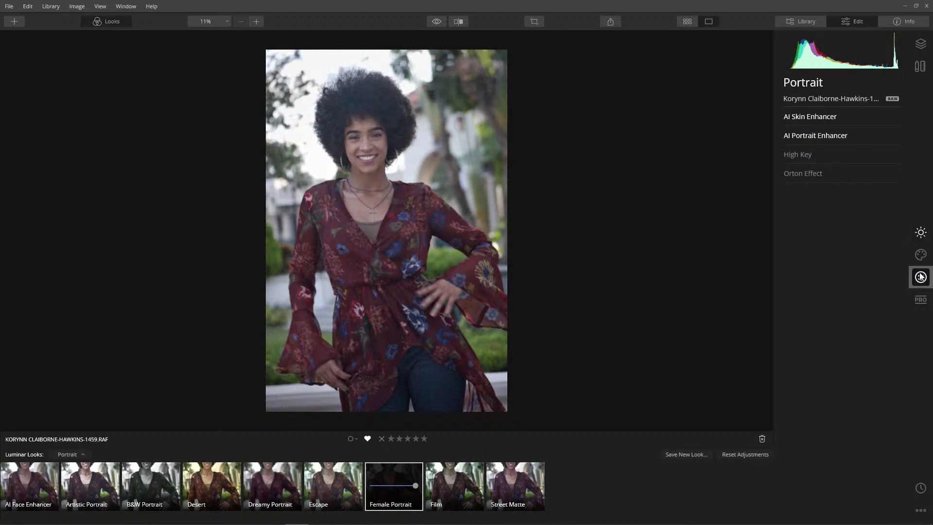
pyautogui.click(838, 115)
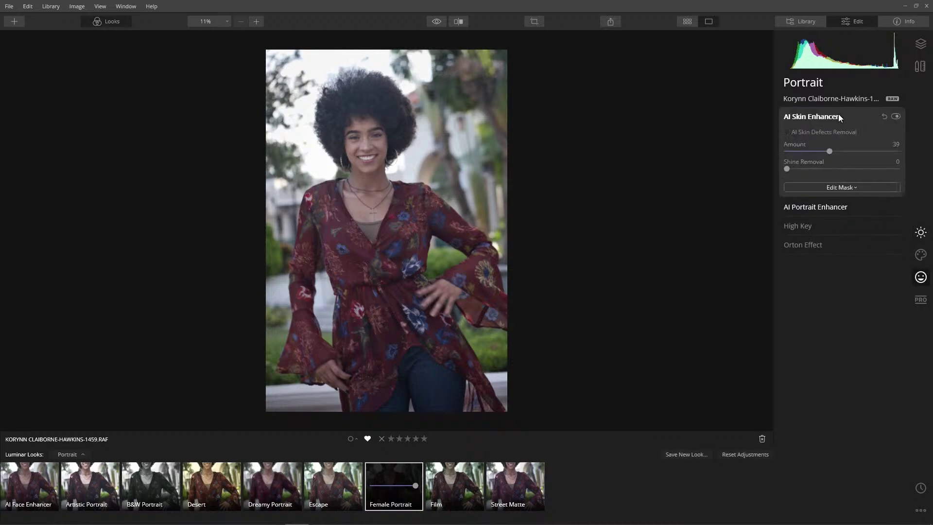
pyautogui.click(820, 206)
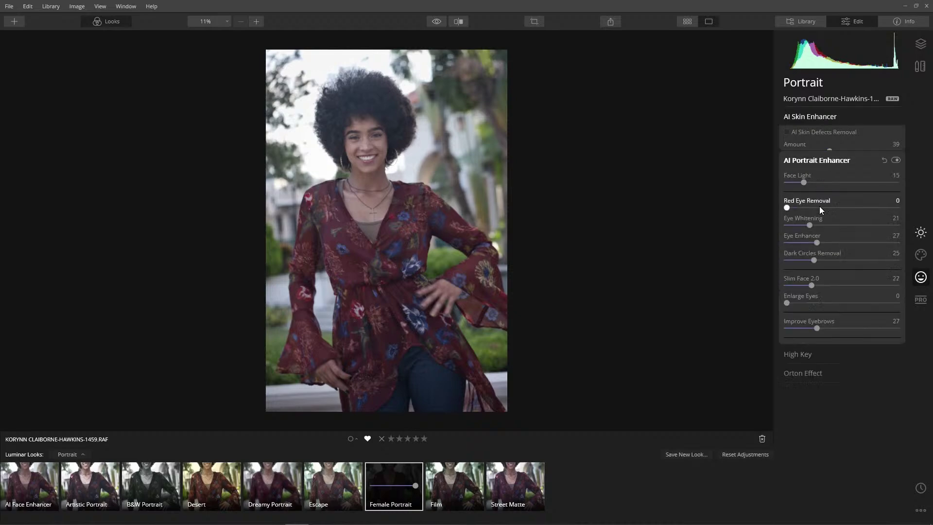
# Step: Set the white balance in the Light adjustment by sampling a neutral point in the white of the woman's eye
pyautogui.click(921, 234)
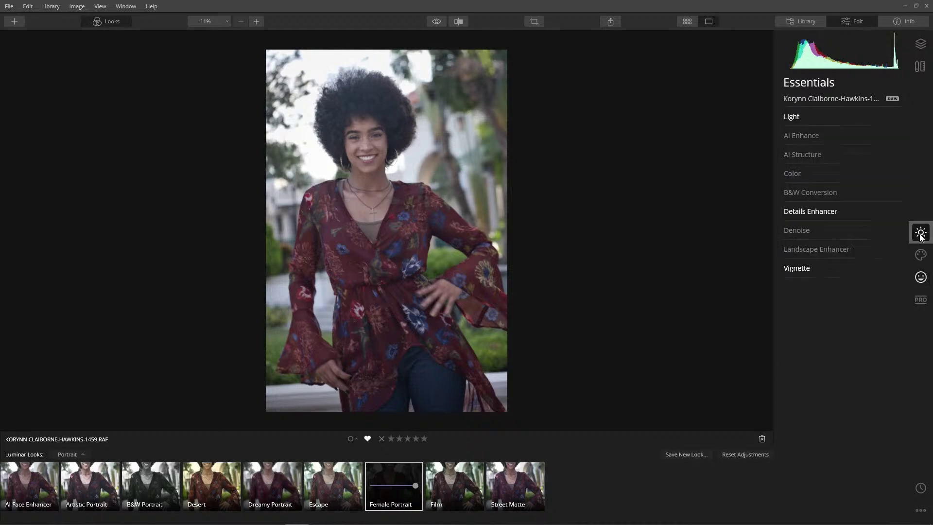
pyautogui.scroll(5, 366, 157)
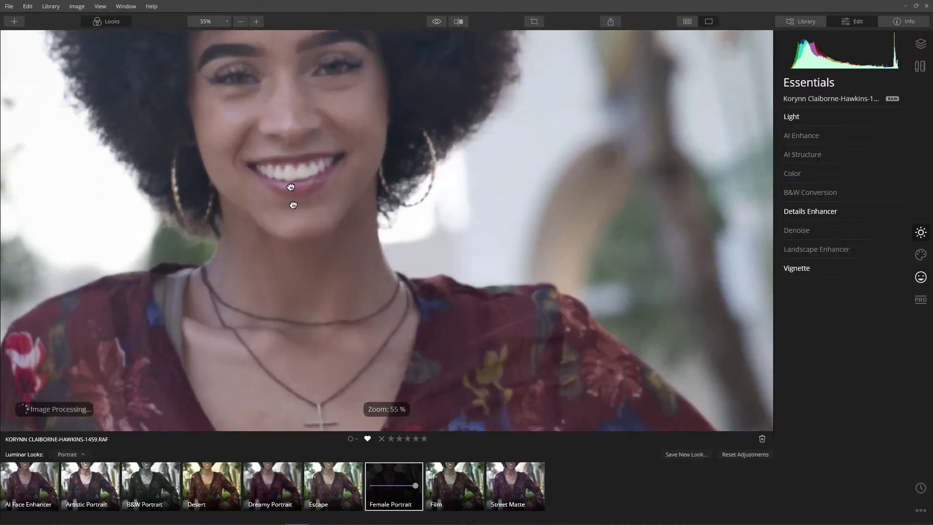
pyautogui.scroll(3, 316, 230)
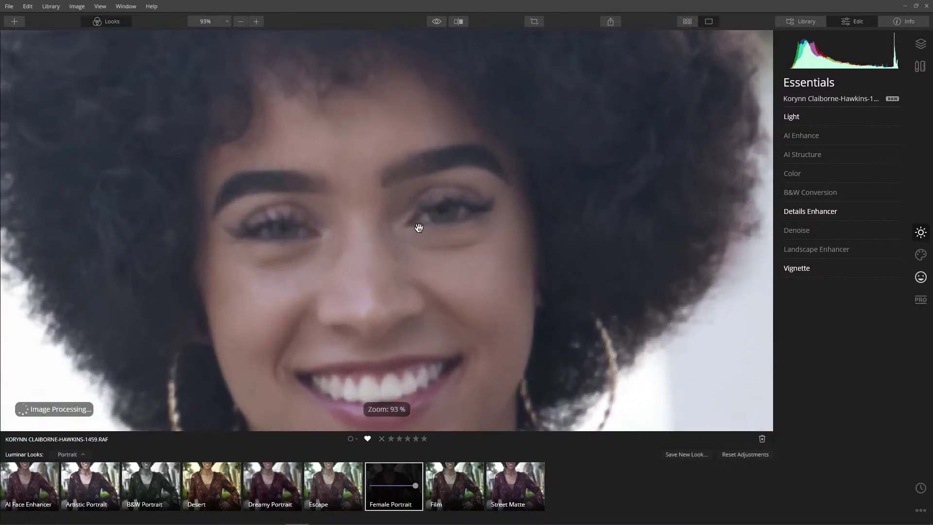
pyautogui.click(792, 117)
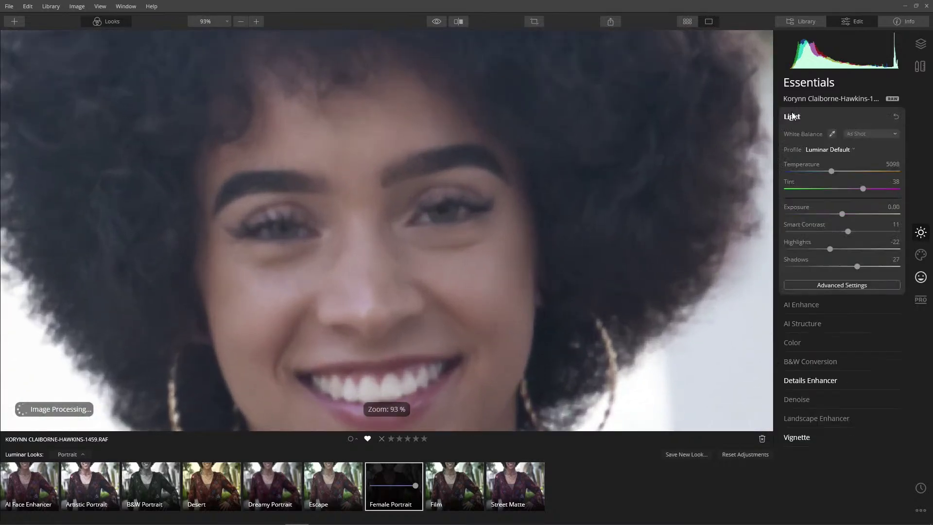
pyautogui.press('super+k')
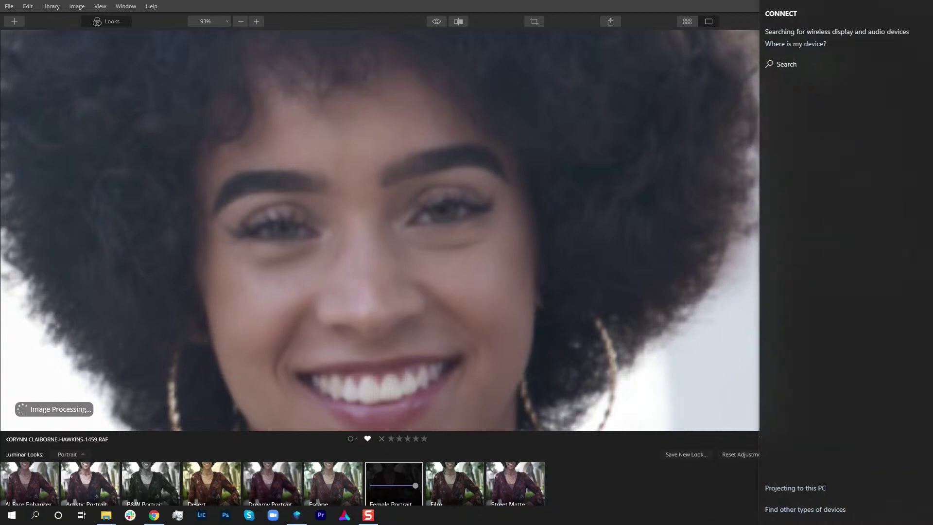
pyautogui.press('Escape')
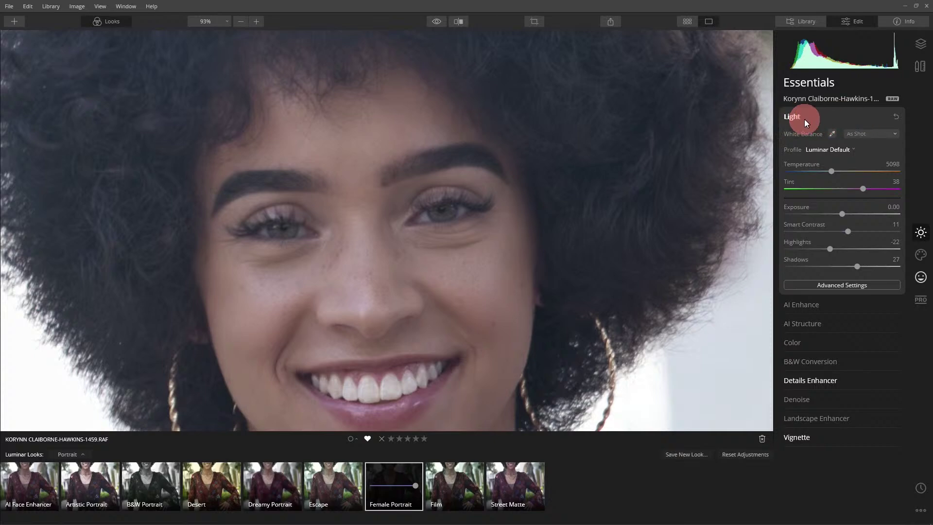
pyautogui.click(832, 134)
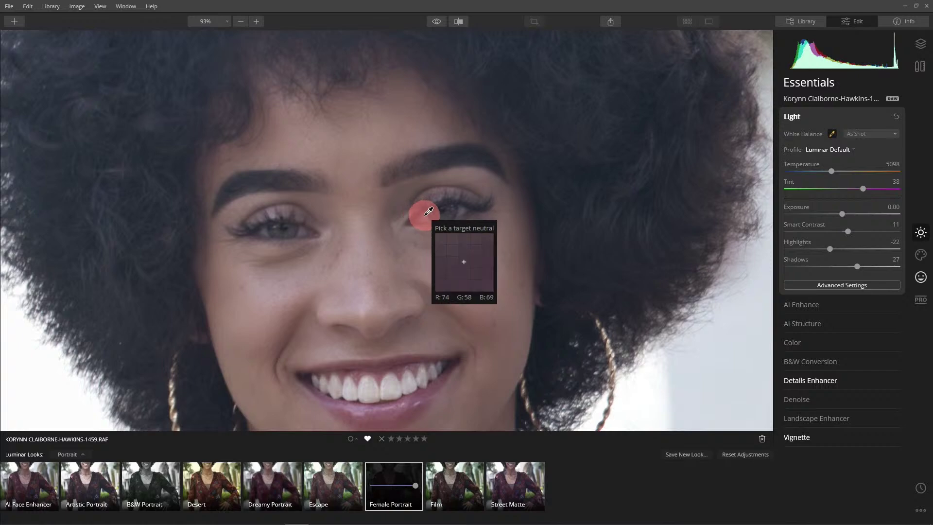
pyautogui.click(428, 213)
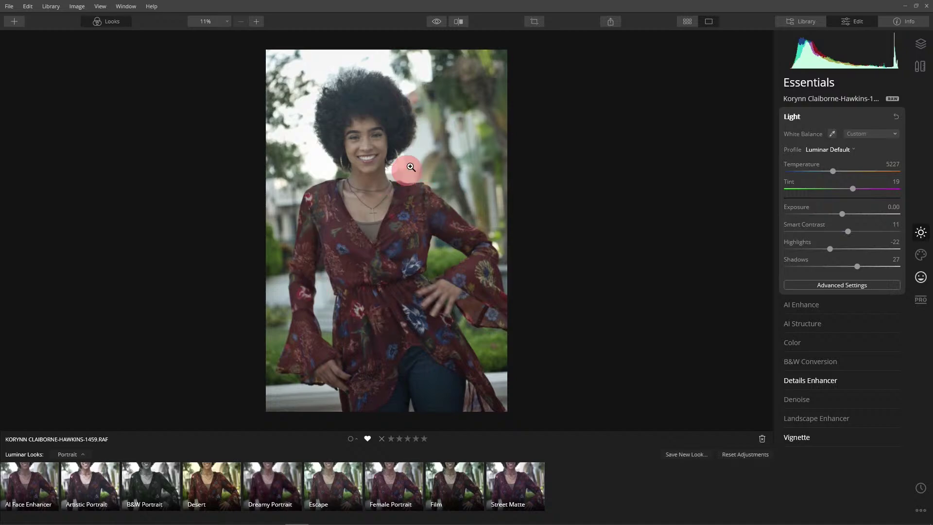
# Step: Compare the photo before and after the edits and examine the available camera profile options without changing them
pyautogui.click(437, 21)
pyautogui.click(436, 21)
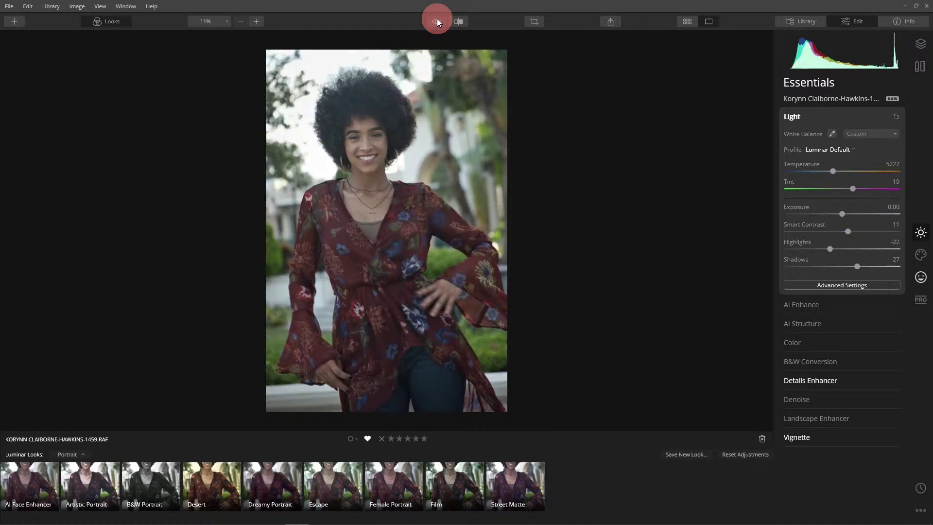
pyautogui.click(436, 21)
pyautogui.click(436, 21)
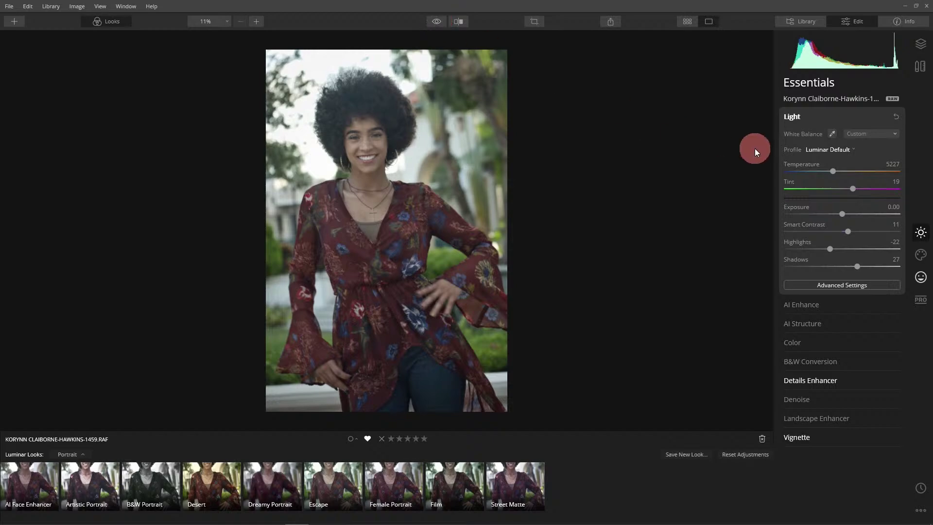
pyautogui.click(847, 148)
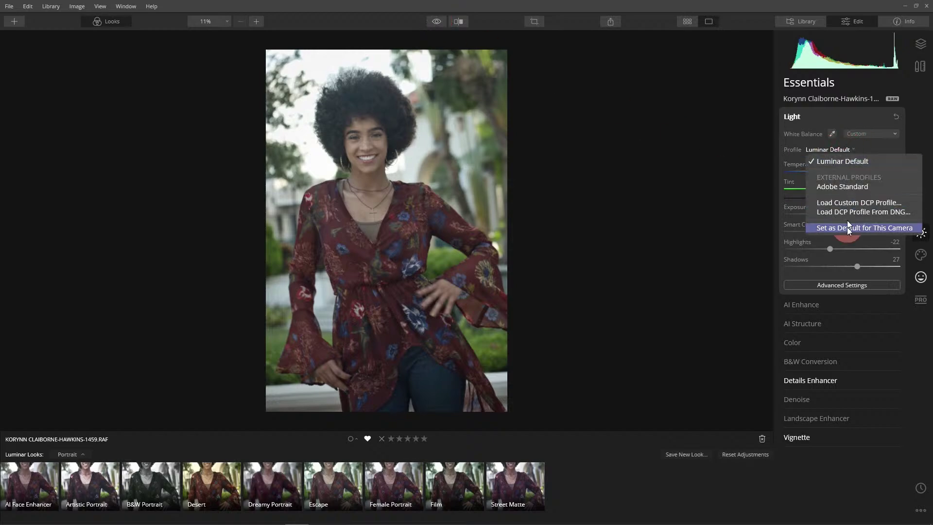
pyautogui.click(791, 150)
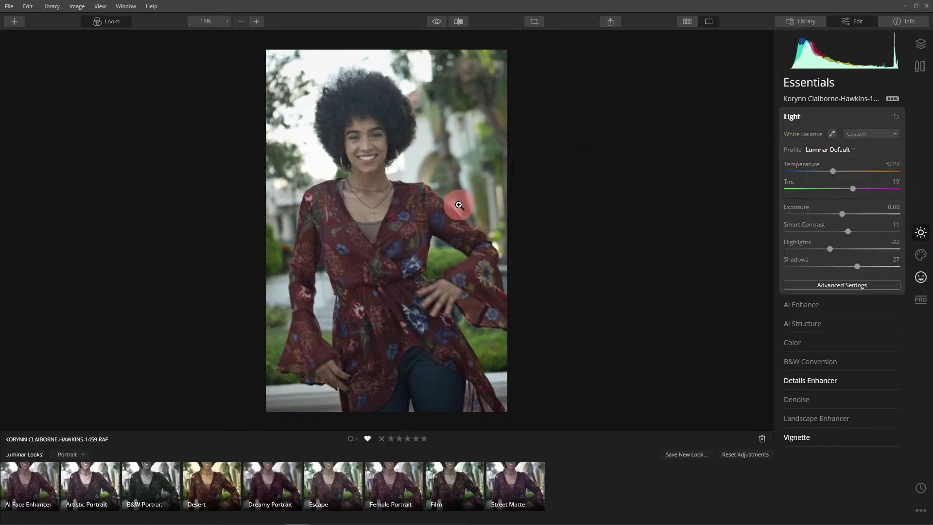
# Step: Set Blacks to -25 and Whites to 5 in the advanced Light settings, compare with the original and collapse Light
pyautogui.click(860, 285)
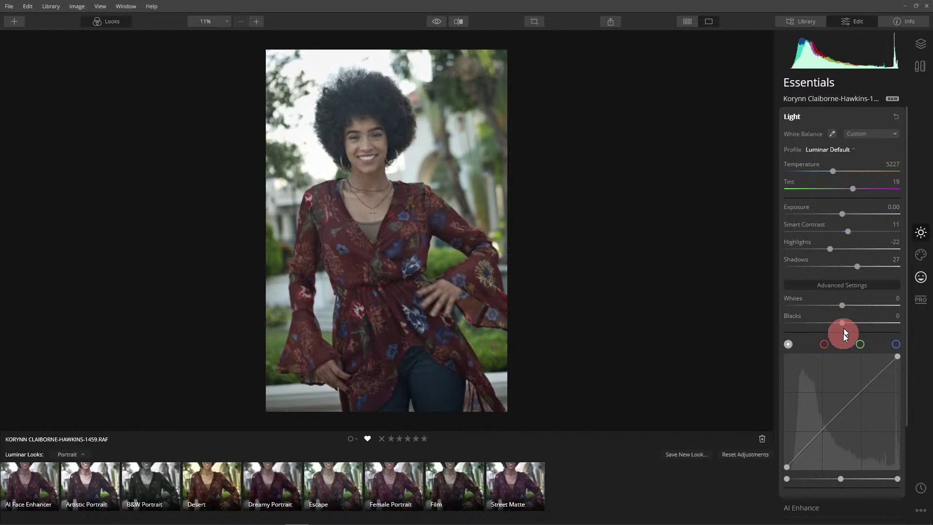
pyautogui.moveTo(843, 322)
pyautogui.mouseDown()
pyautogui.moveTo(829, 323)
pyautogui.moveTo(844, 308)
pyautogui.mouseUp()
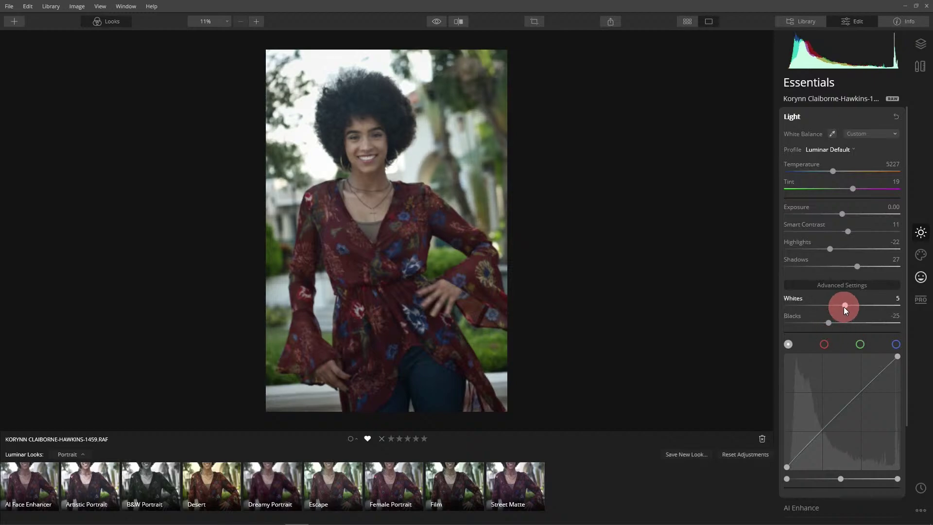
pyautogui.click(437, 22)
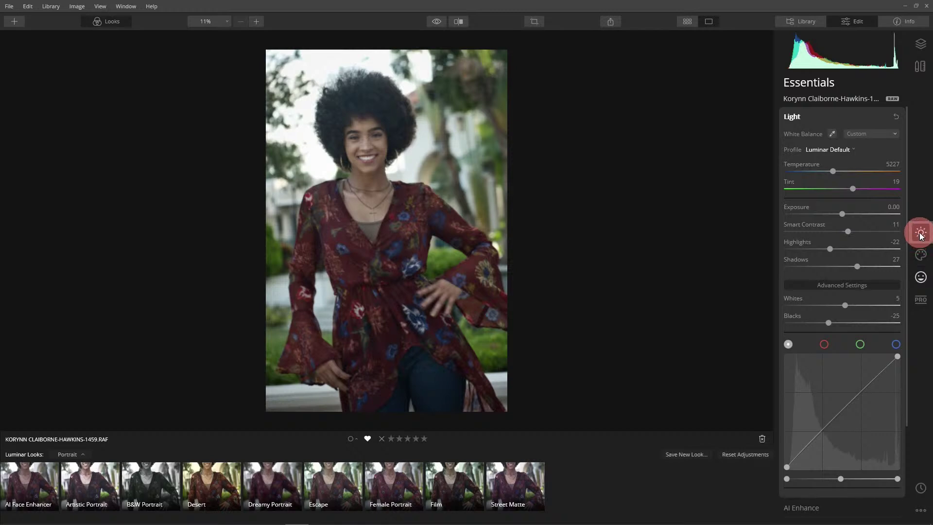
pyautogui.click(793, 117)
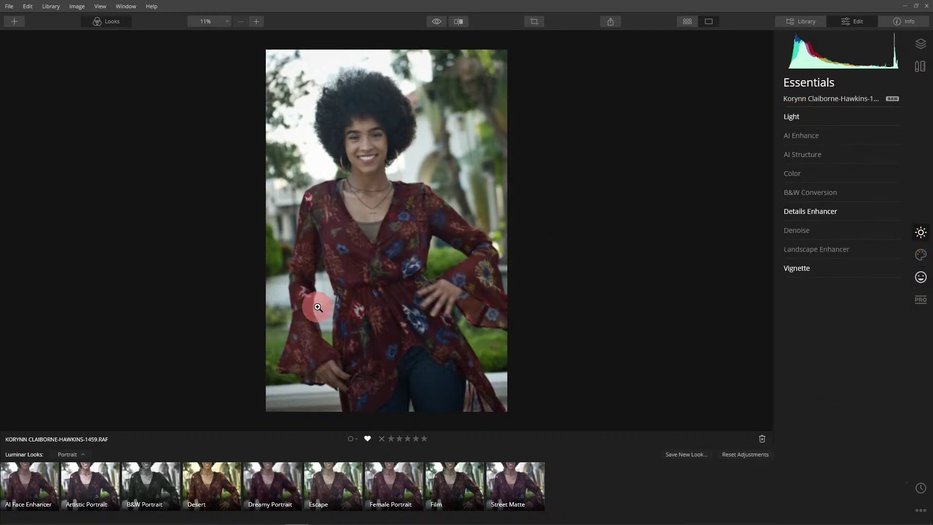
# Step: Set the luminance of the greens to -36 in the advanced Color settings
pyautogui.click(794, 174)
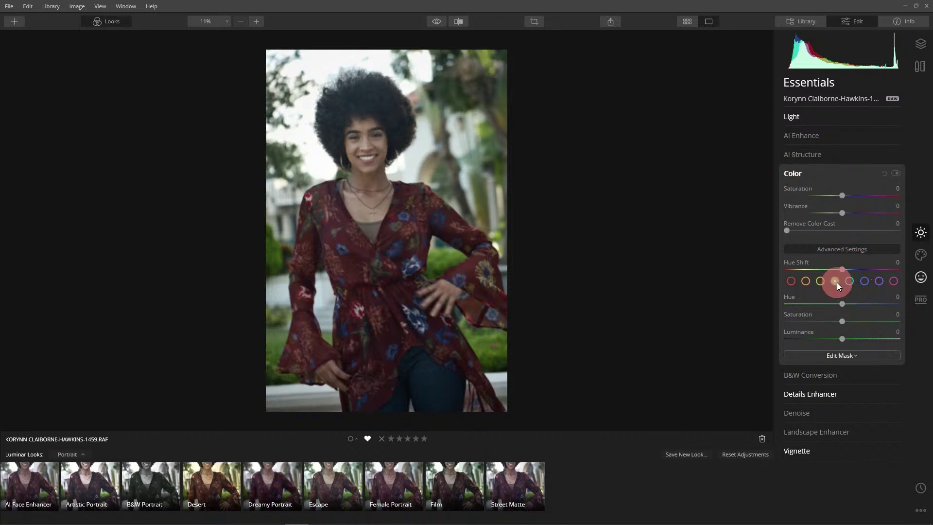
pyautogui.moveTo(843, 339); pyautogui.dragTo(824, 343)
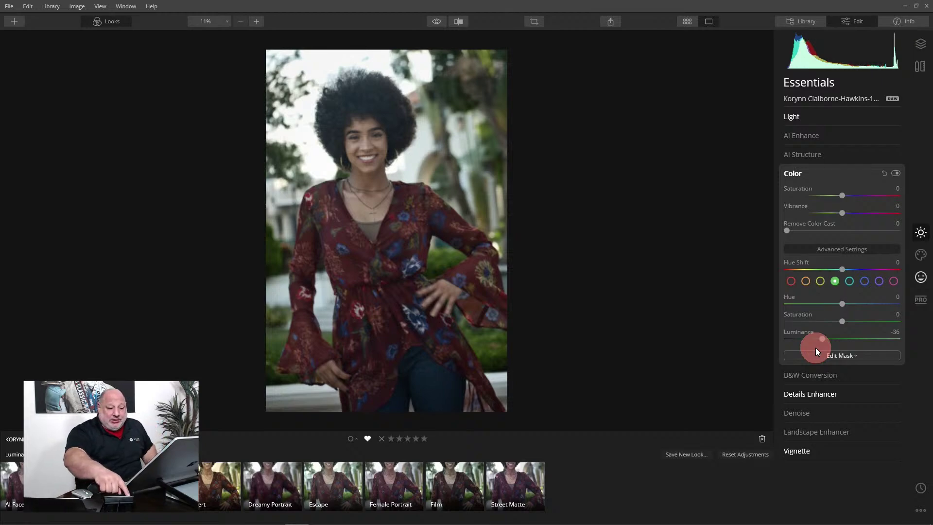
# Step: Set AI Accent to 75 in AI Enhance and compare the photo with the original
pyautogui.click(811, 140)
pyautogui.moveTo(785, 158); pyautogui.dragTo(885, 161)
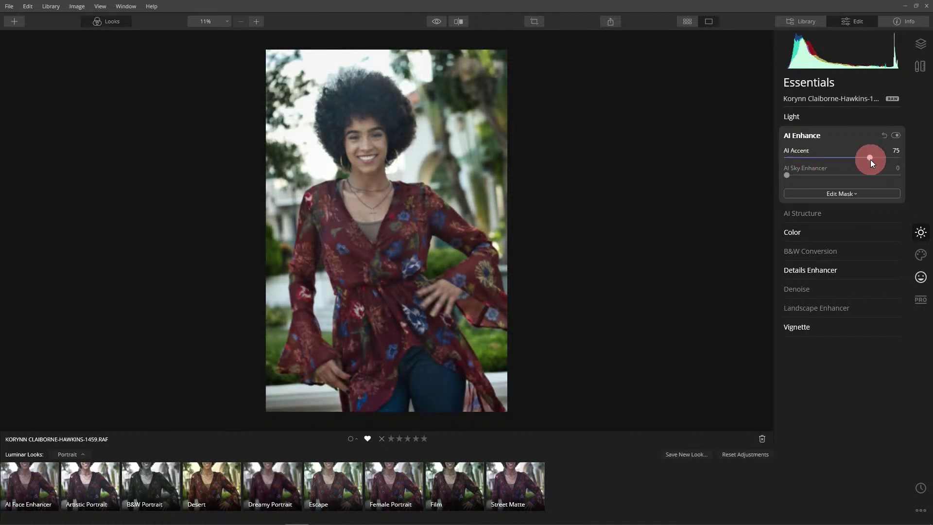
pyautogui.click(435, 23)
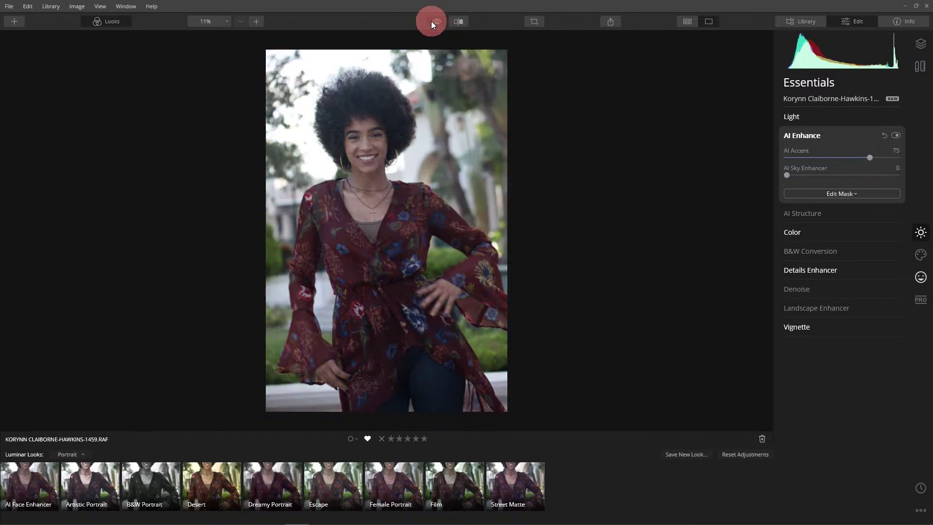
pyautogui.click(431, 21)
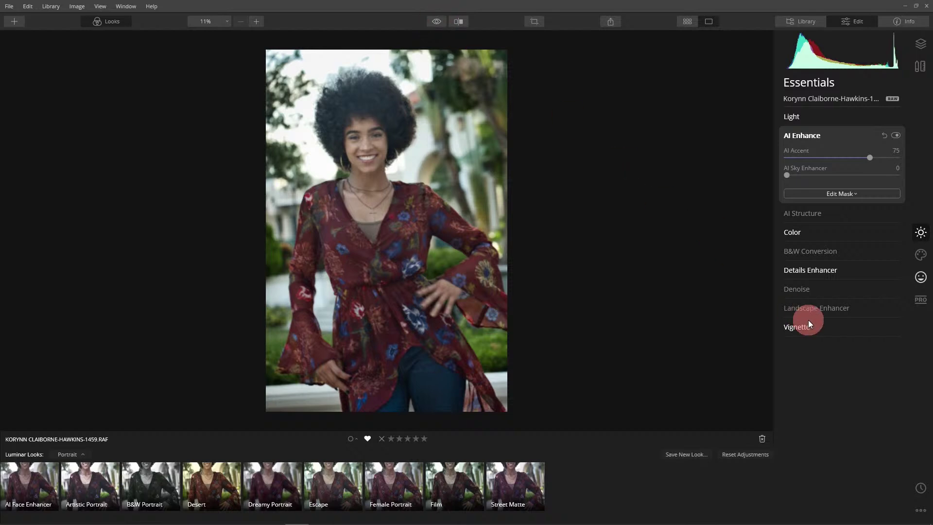
# Step: Set Medium Details to 52 in Details Enhancer and compare the face at 100% with the adjustment off and on
pyautogui.click(813, 268)
pyautogui.moveTo(836, 251); pyautogui.dragTo(856, 249)
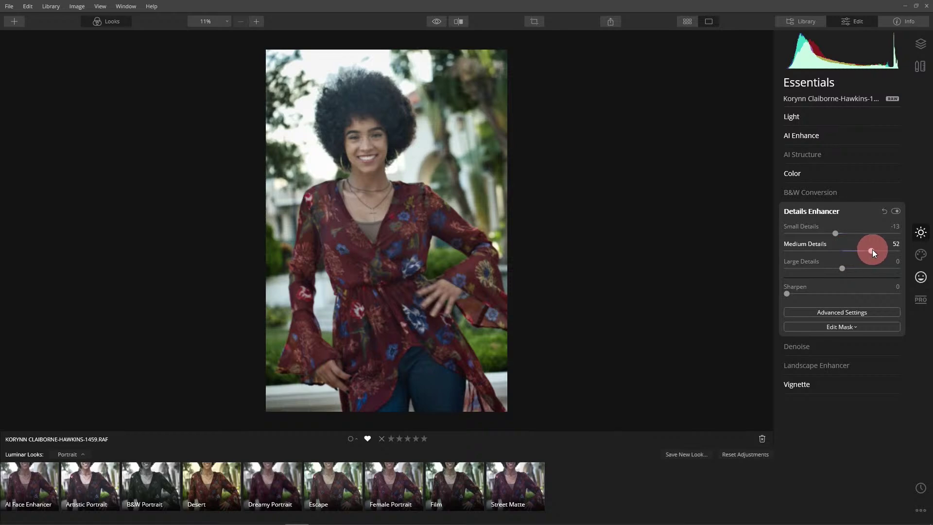
pyautogui.click(809, 256)
pyautogui.scroll(2, 372, 121)
pyautogui.scroll(2, 372, 122)
pyautogui.click(209, 22)
pyautogui.click(210, 64)
pyautogui.moveTo(299, 157); pyautogui.dragTo(377, 276)
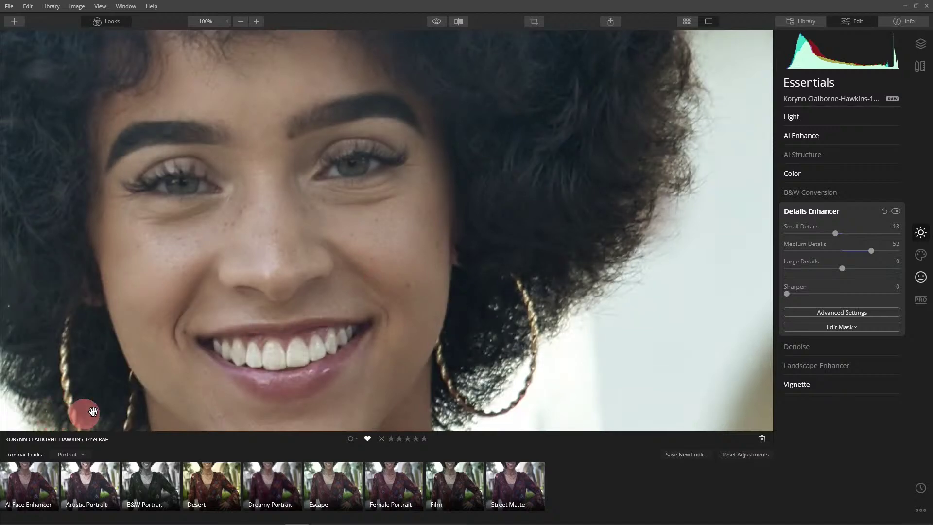
pyautogui.click(896, 212)
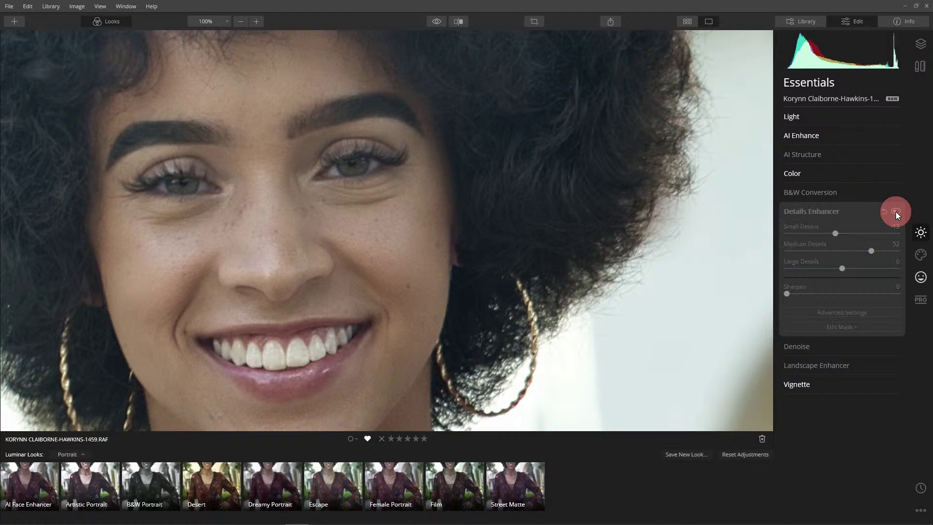
pyautogui.click(896, 212)
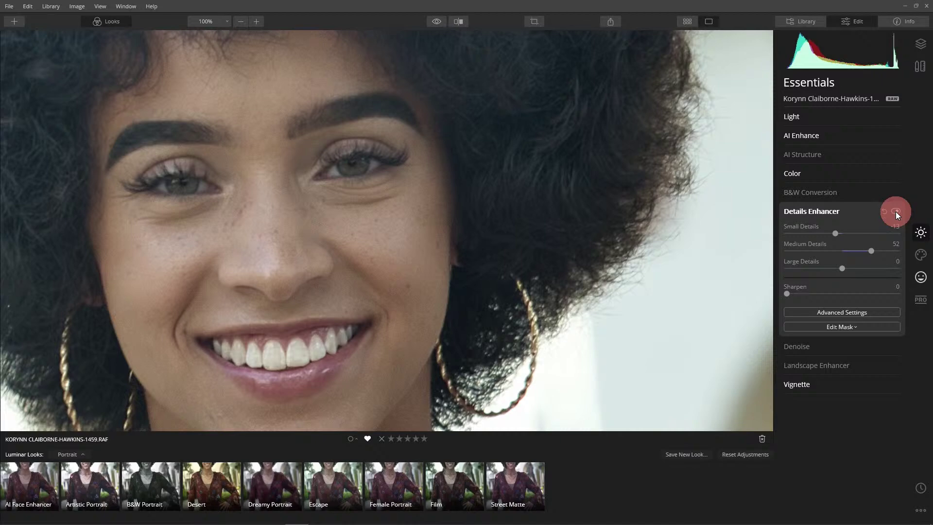
# Step: Set Luminosity Denoise to 39 in the Denoise adjustment
pyautogui.click(810, 343)
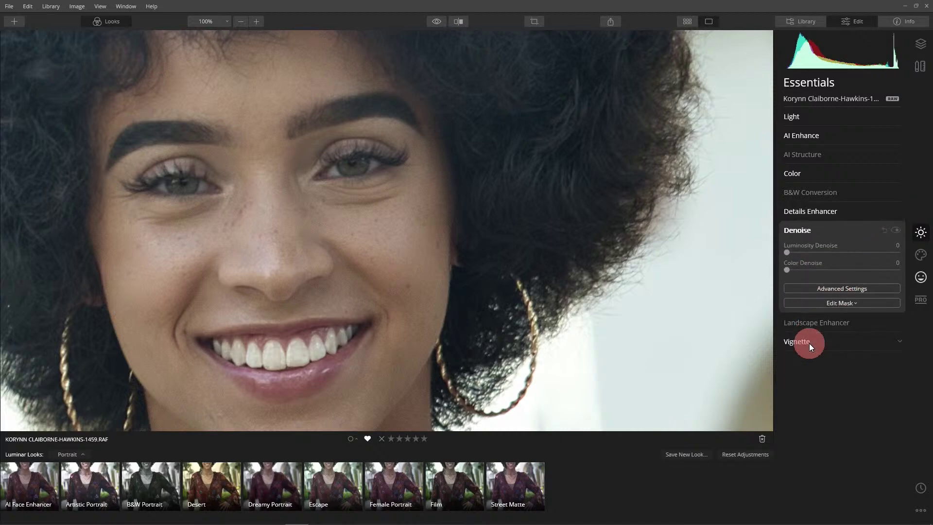
pyautogui.moveTo(788, 252); pyautogui.dragTo(829, 252)
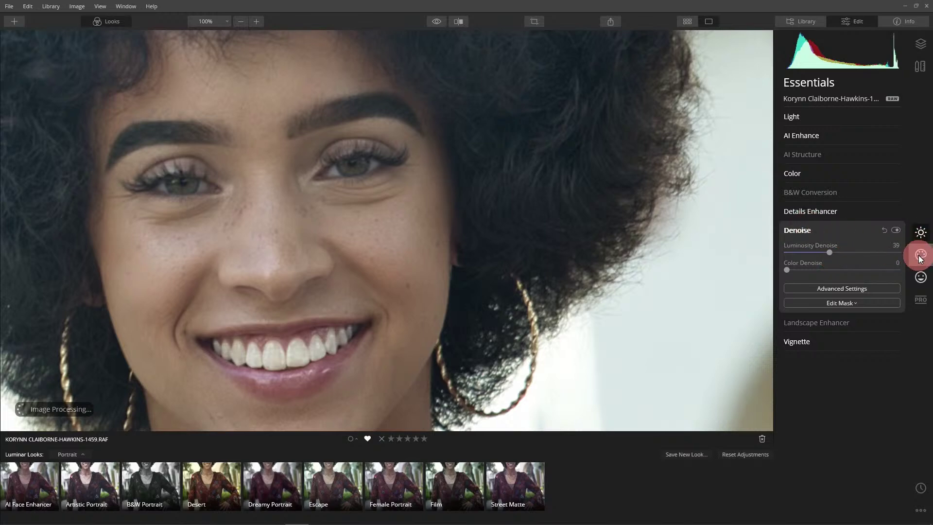
# Step: Set Eye Enhancer to 91 and Dark Circles Removal to 72 in AI Portrait Enhancer
pyautogui.click(922, 279)
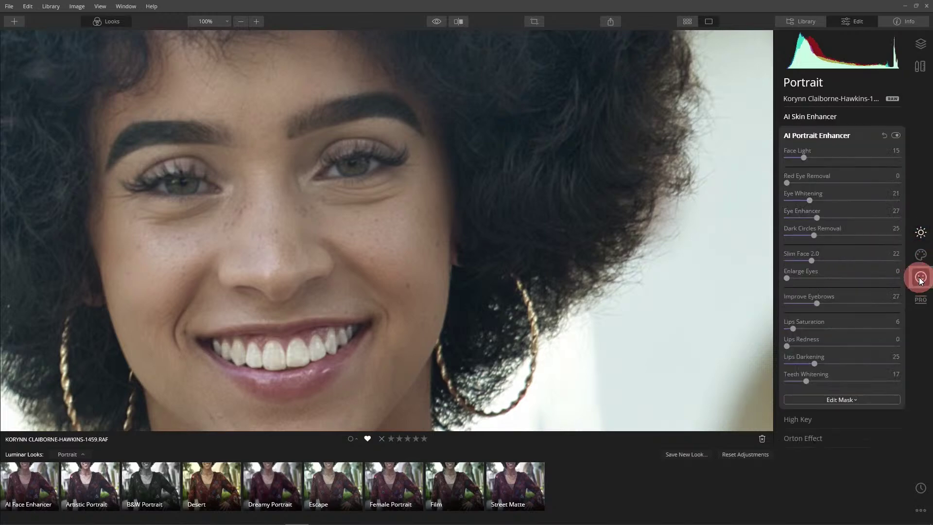
pyautogui.click(833, 134)
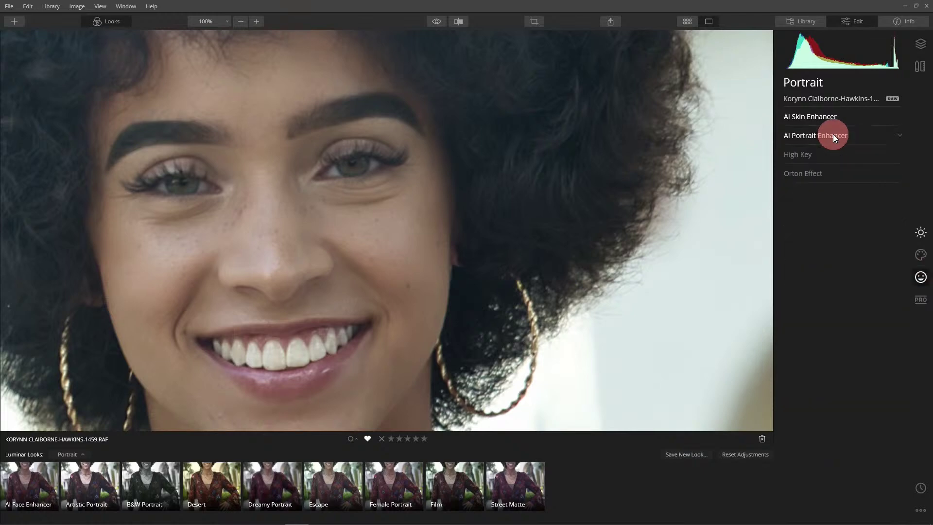
pyautogui.click(833, 134)
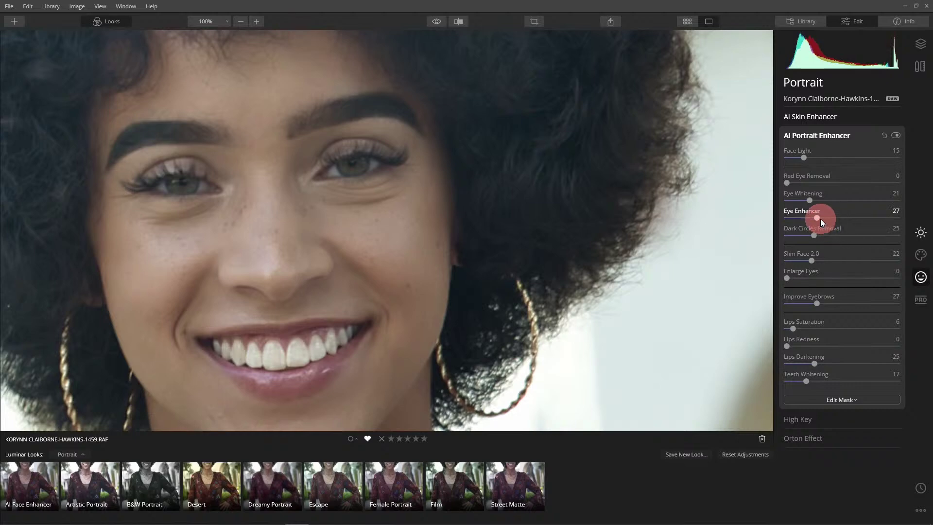
pyautogui.moveTo(823, 218); pyautogui.dragTo(877, 220)
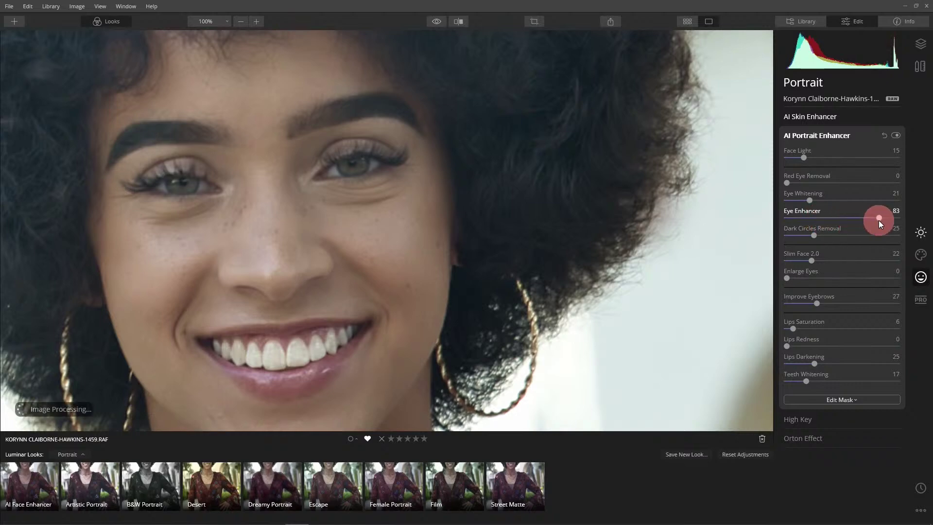
pyautogui.click(814, 236)
pyautogui.moveTo(815, 240); pyautogui.dragTo(852, 244)
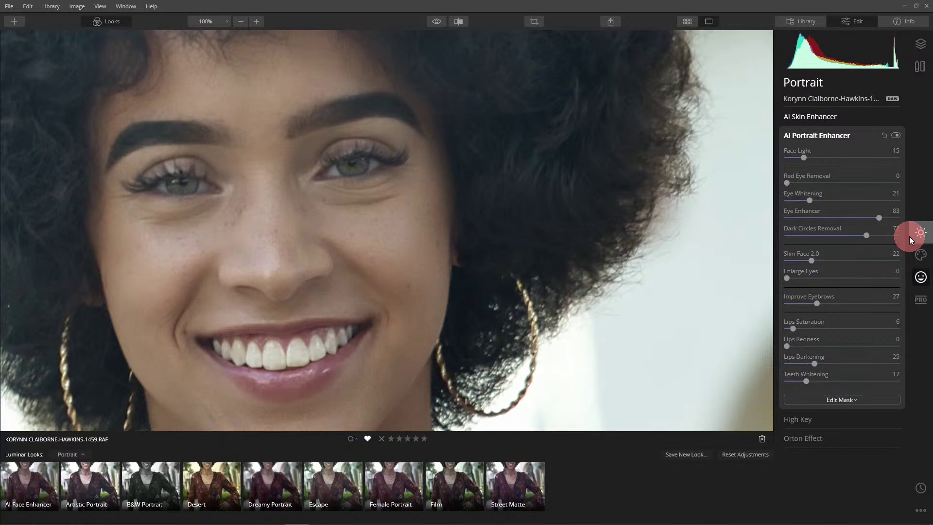
pyautogui.moveTo(877, 218); pyautogui.dragTo(887, 217)
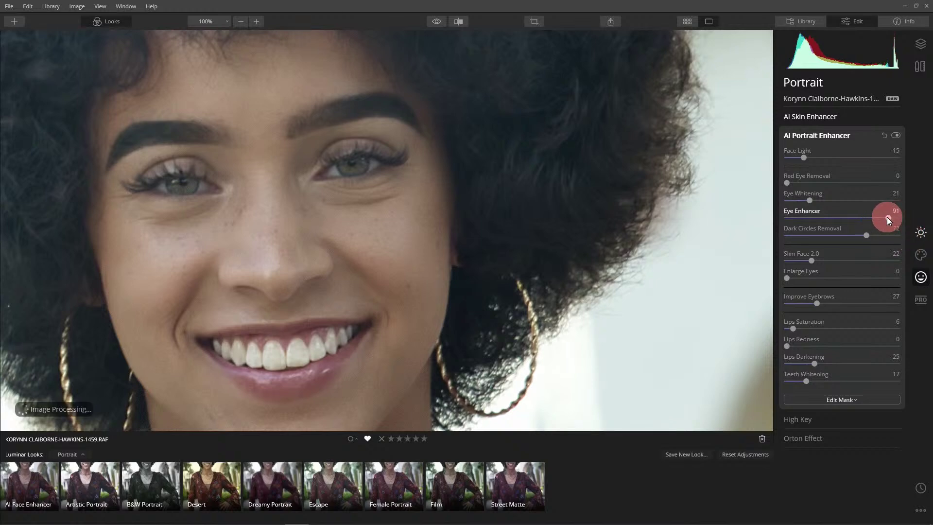
# Step: Set Eye Whitening to 15 and Face Light to 7 in AI Portrait Enhancer, comparing the face with the original
pyautogui.moveTo(813, 200); pyautogui.dragTo(778, 200)
pyautogui.moveTo(786, 202); pyautogui.dragTo(800, 202)
pyautogui.click(808, 159)
pyautogui.moveTo(804, 159); pyautogui.dragTo(811, 159)
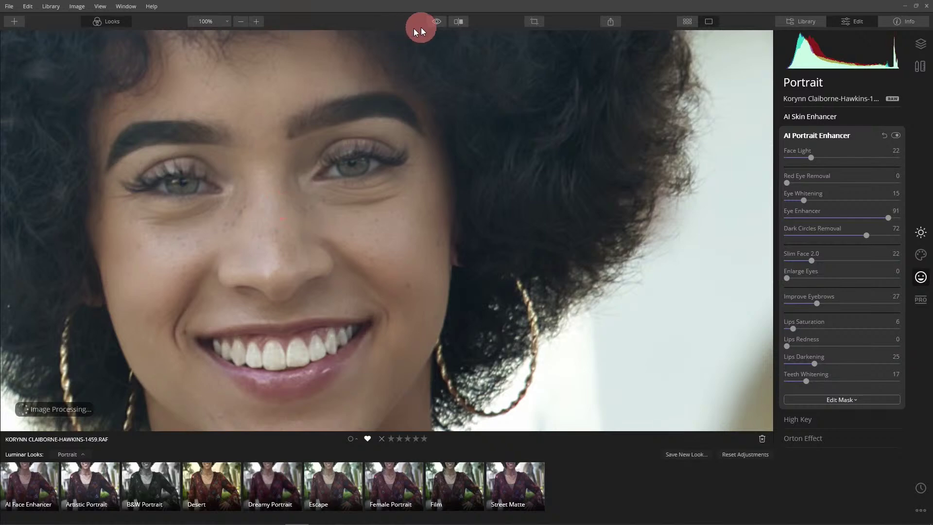
pyautogui.click(436, 24)
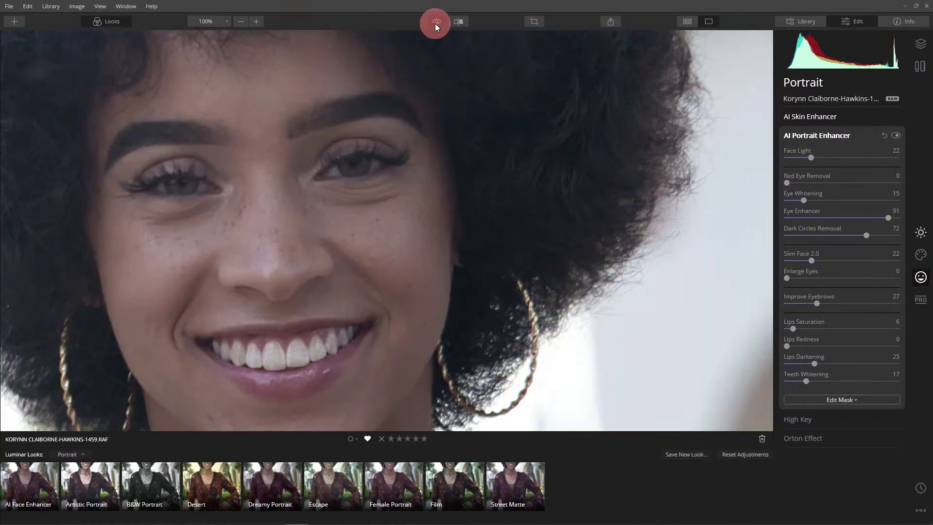
pyautogui.click(435, 24)
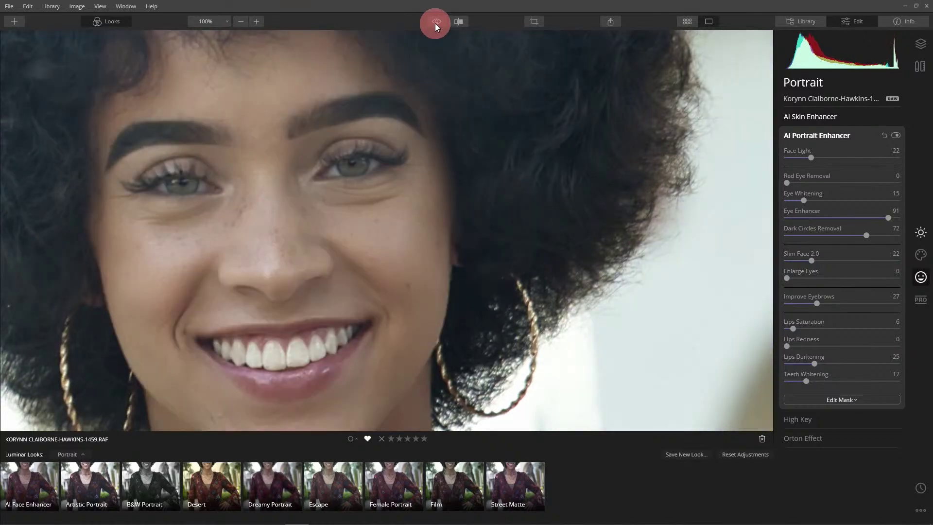
pyautogui.click(814, 158)
pyautogui.moveTo(812, 156); pyautogui.dragTo(795, 164)
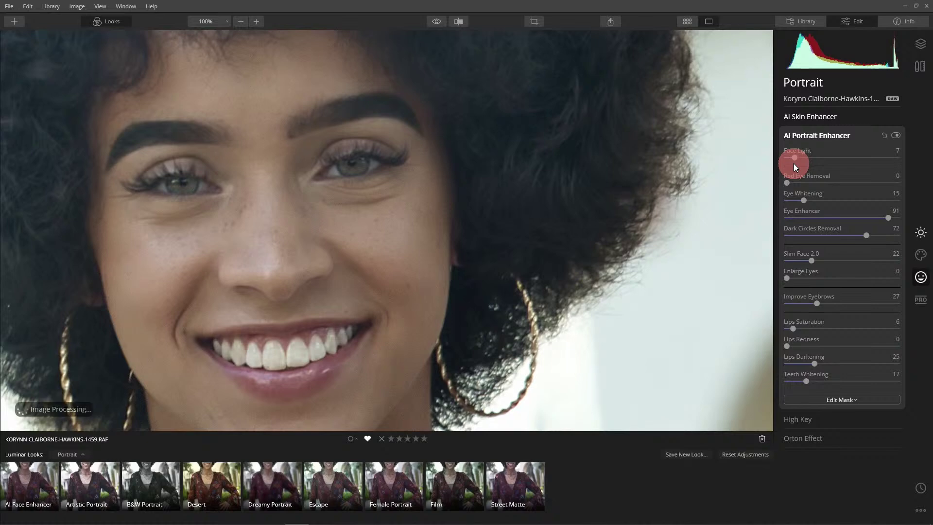
# Step: Set Highlights Contrast to 51 and Highlights Balance to -11 in the professional Advanced Contrast adjustment
pyautogui.click(921, 300)
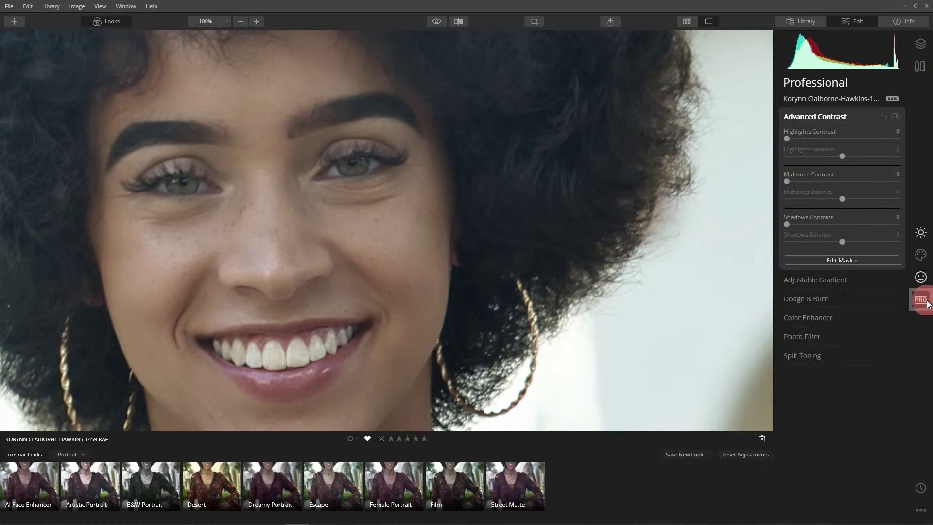
pyautogui.click(808, 117)
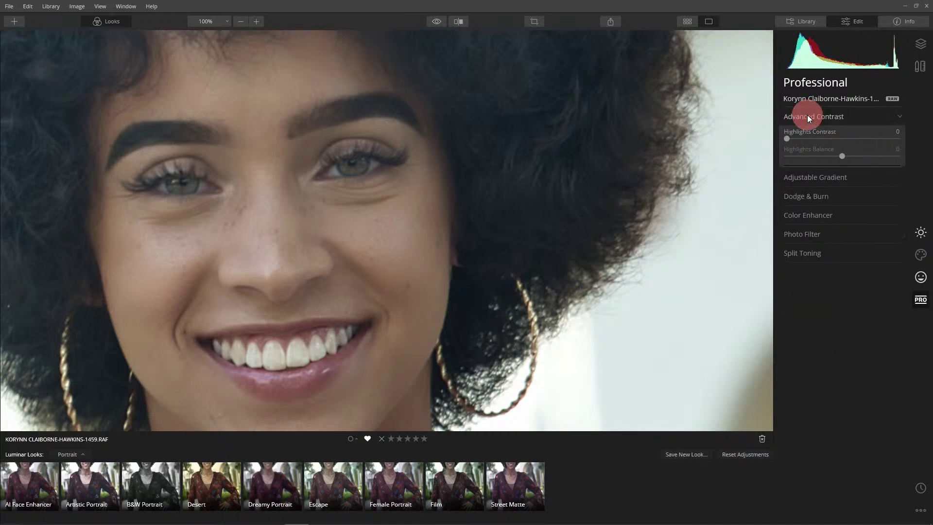
pyautogui.click(808, 117)
pyautogui.moveTo(787, 139); pyautogui.dragTo(836, 164)
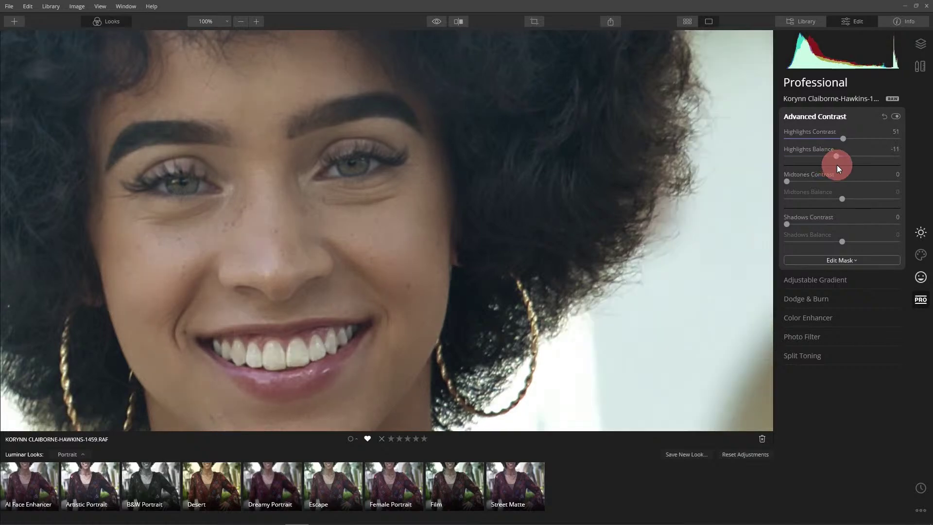
# Step: Set Shadows Contrast to 25 and Shadows Balance to 15 in Advanced Contrast
pyautogui.click(554, 175)
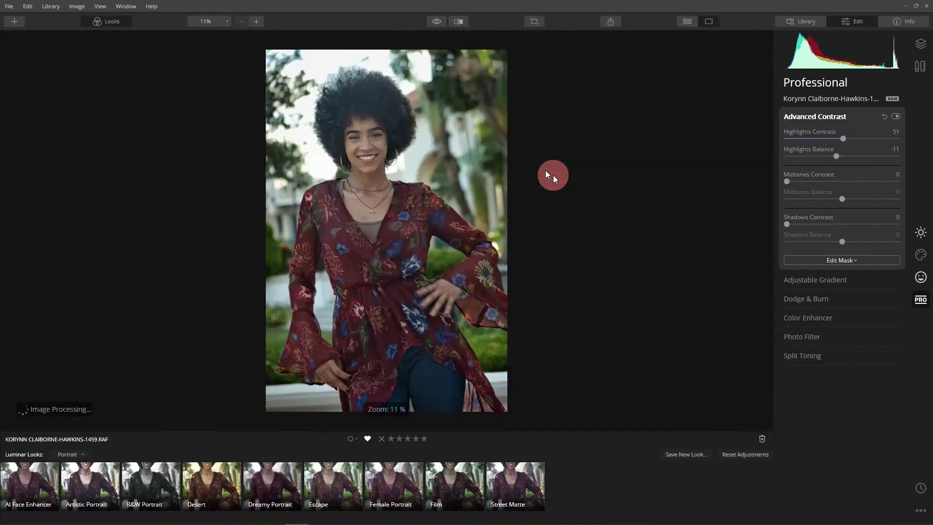
pyautogui.click(320, 97)
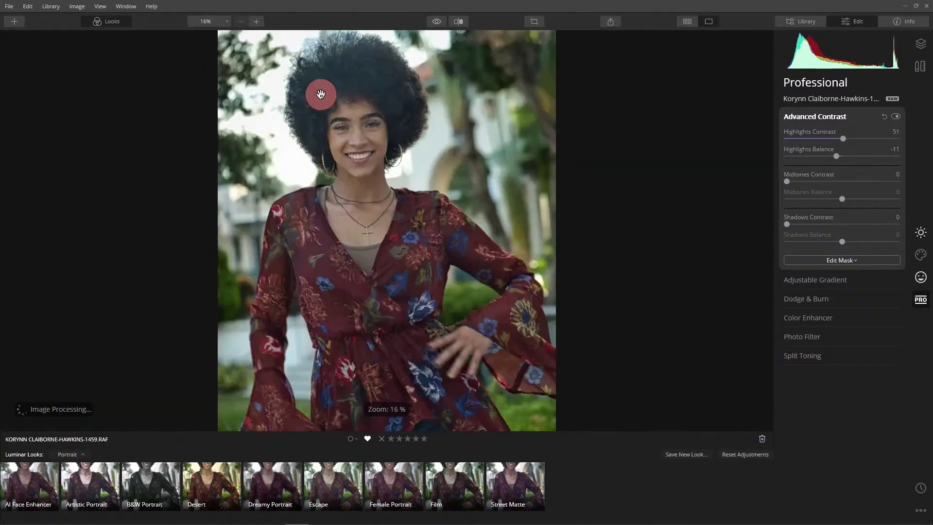
pyautogui.scroll(3, 248, 125)
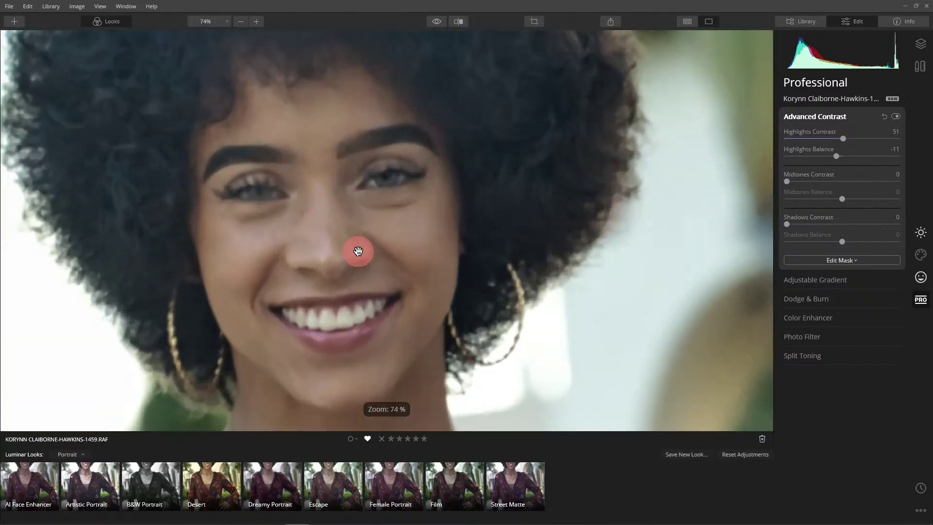
pyautogui.moveTo(786, 224); pyautogui.dragTo(835, 247)
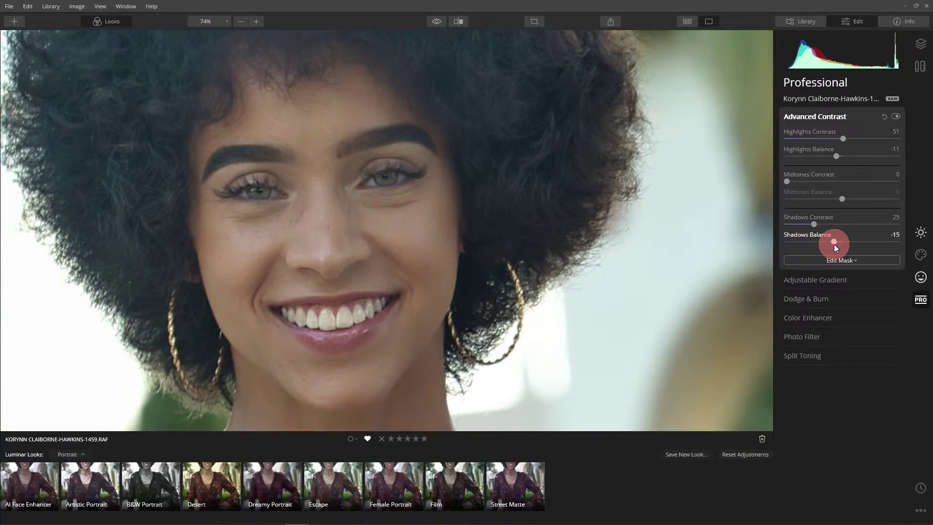
pyautogui.moveTo(833, 241); pyautogui.dragTo(851, 247)
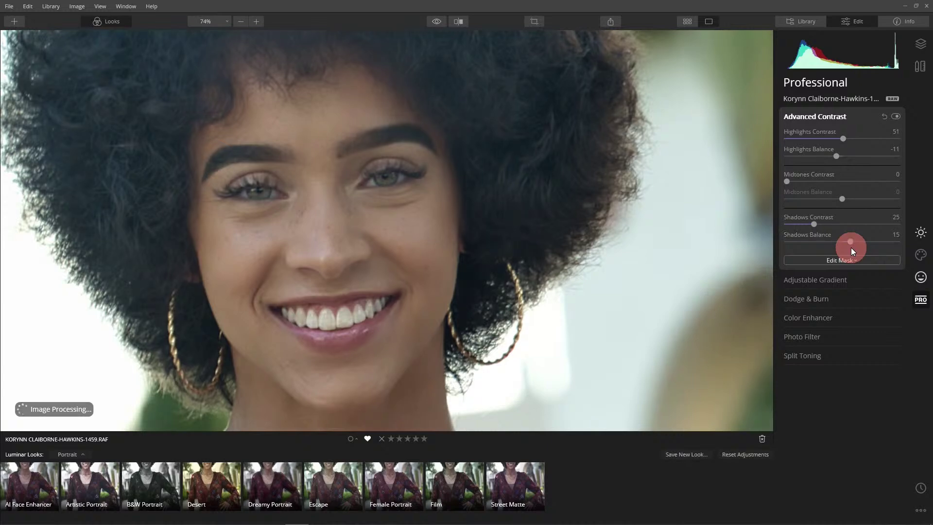
# Step: Compare the photo with Advanced Contrast off and on, in full view and closer on the upper body, leaving it enabled
pyautogui.click(578, 214)
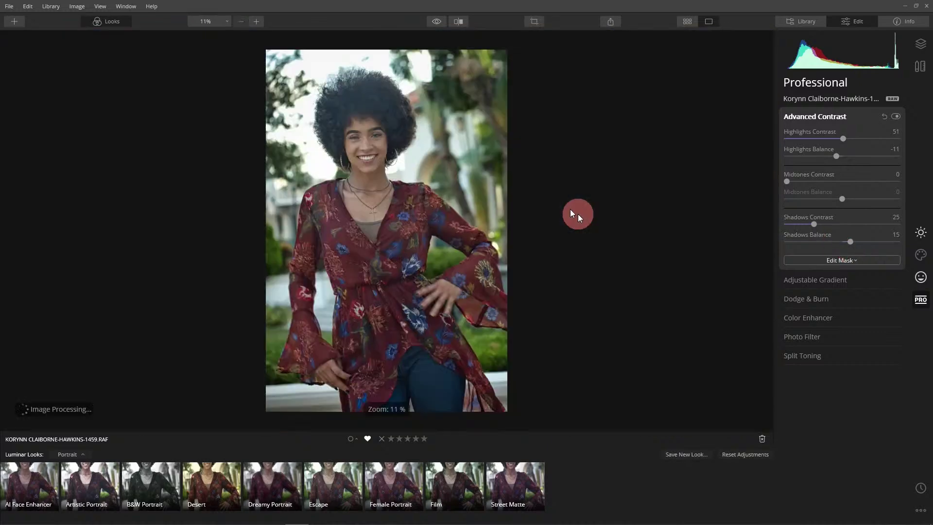
pyautogui.click(868, 126)
pyautogui.click(896, 116)
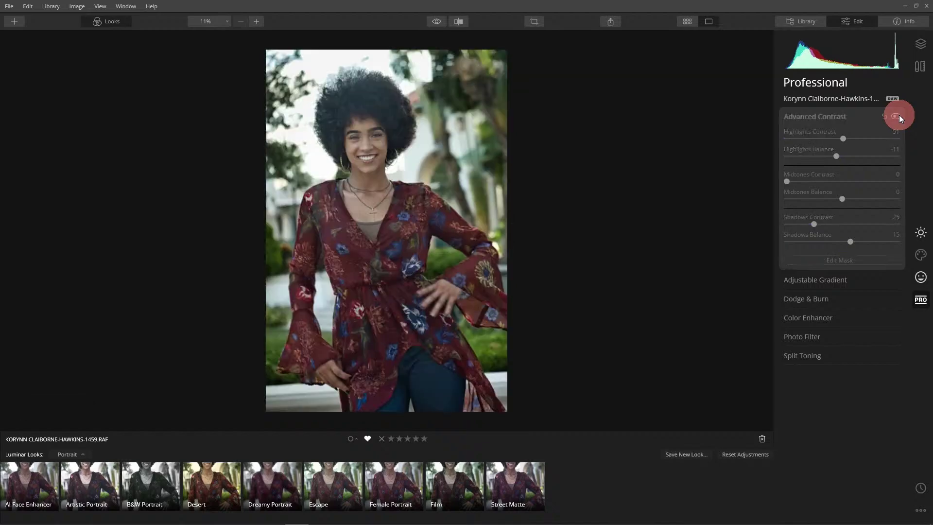
pyautogui.click(898, 116)
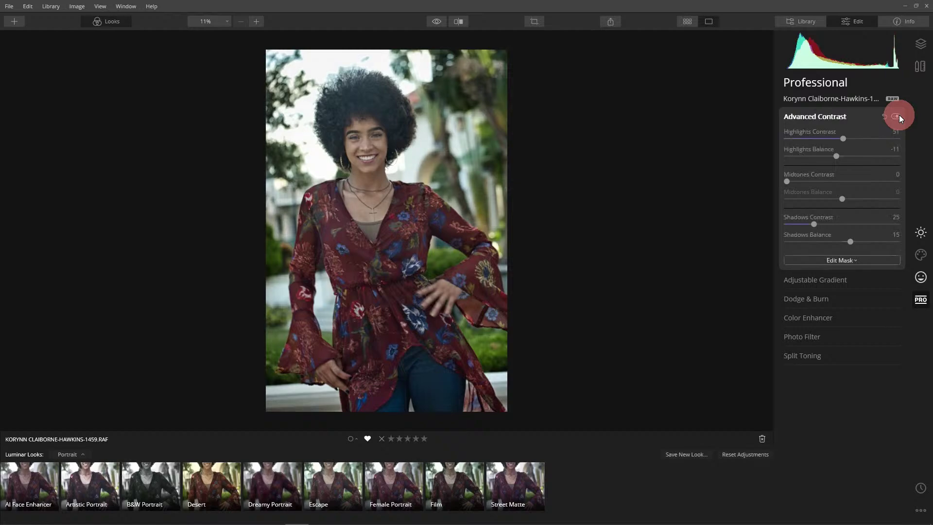
pyautogui.click(898, 116)
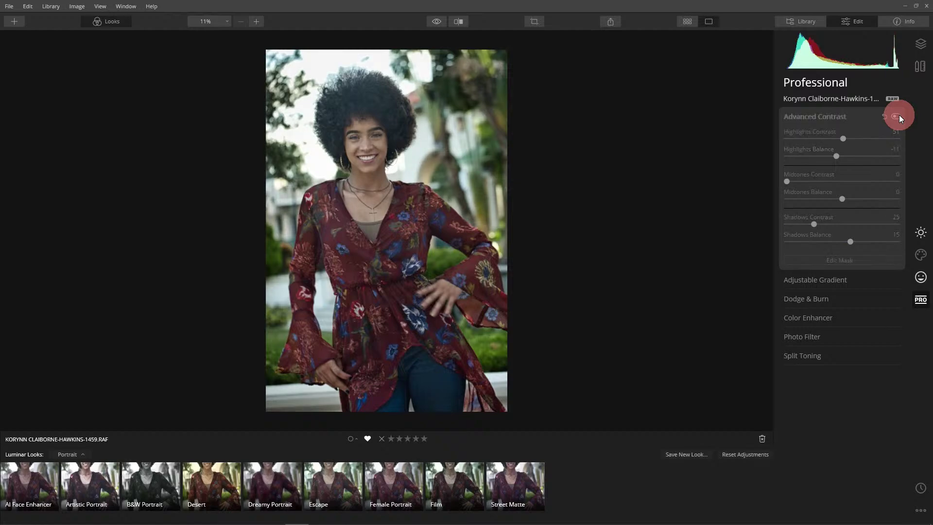
pyautogui.scroll(3, 457, 95)
pyautogui.scroll(1, 457, 94)
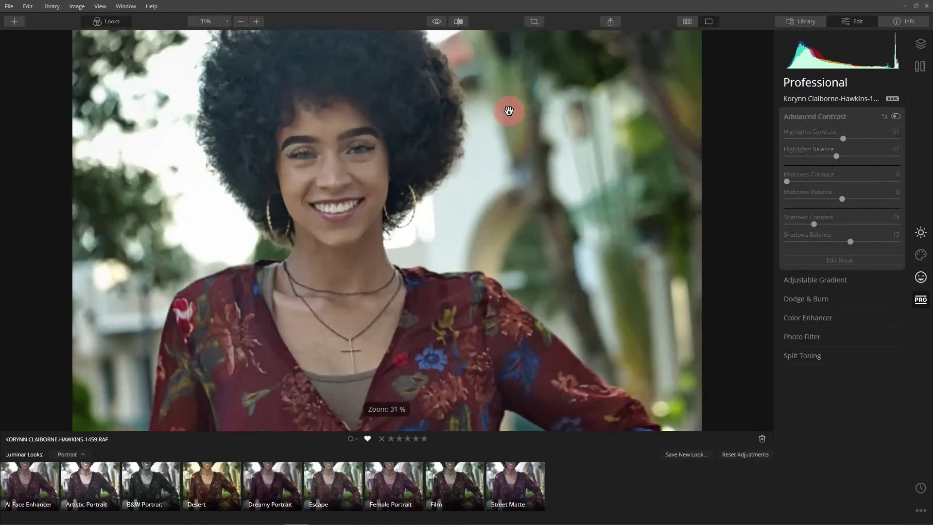
pyautogui.click(895, 116)
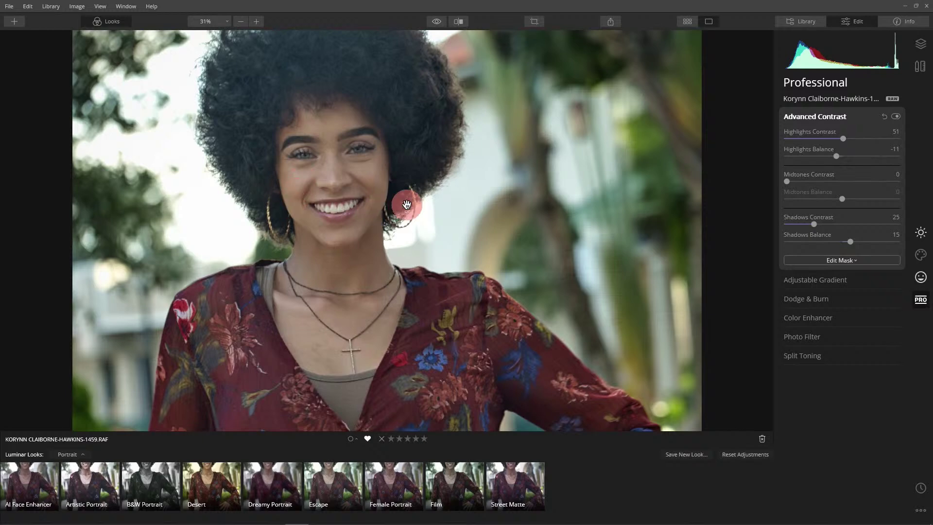
# Step: Compare the edited photo with the original in close-up, and check its camera information before returning to editing
pyautogui.click(438, 22)
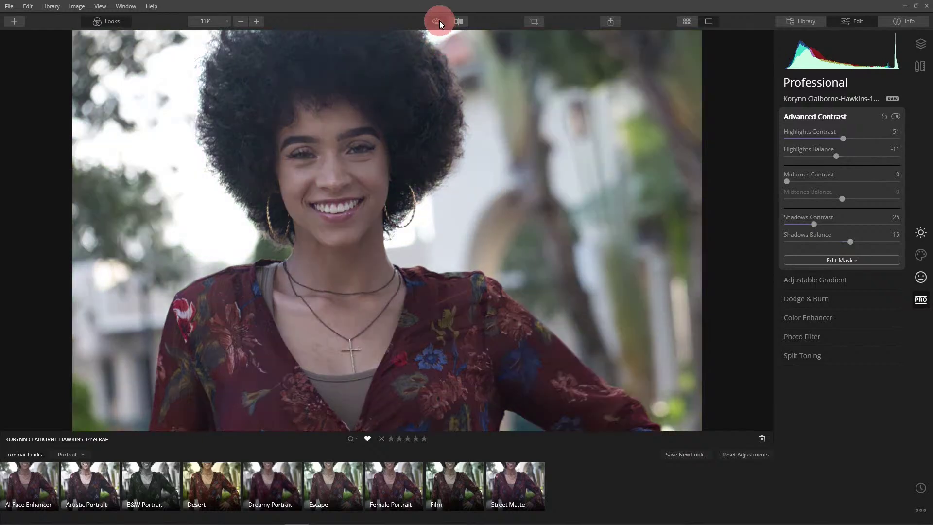
pyautogui.click(536, 163)
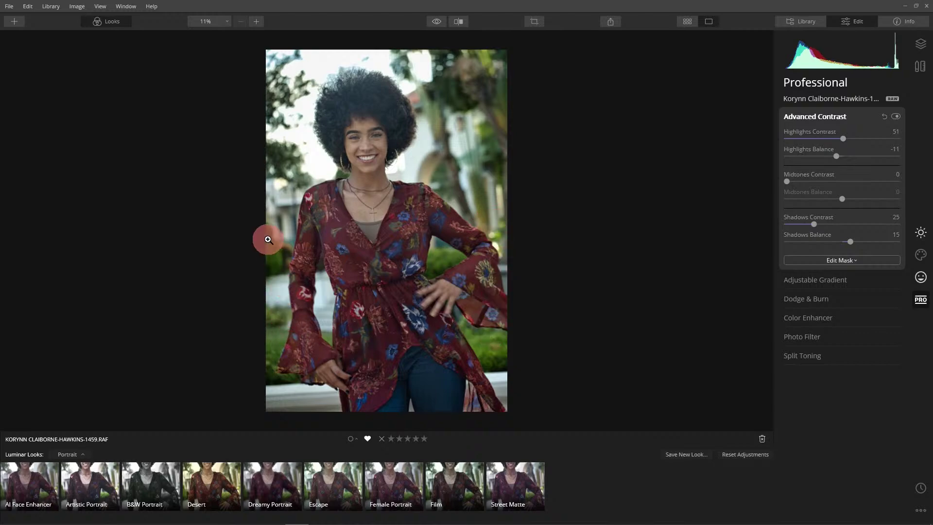
pyautogui.click(901, 24)
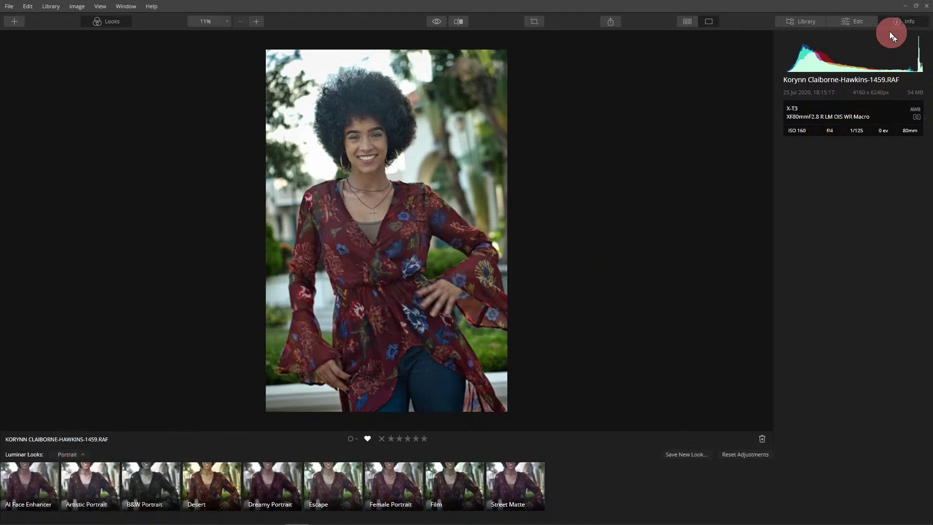
pyautogui.click(852, 21)
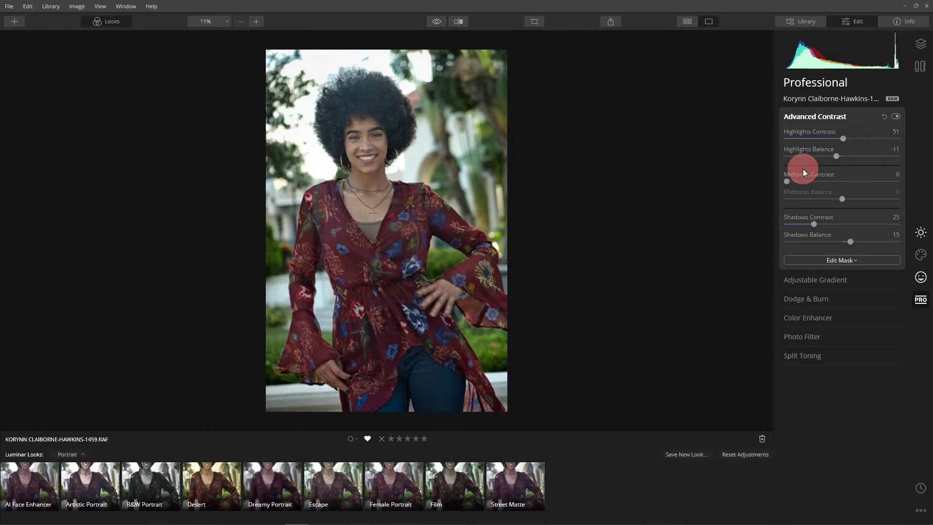
# Step: Collapse the expanded Denoise and AI Portrait Enhancer adjustments
pyautogui.click(921, 232)
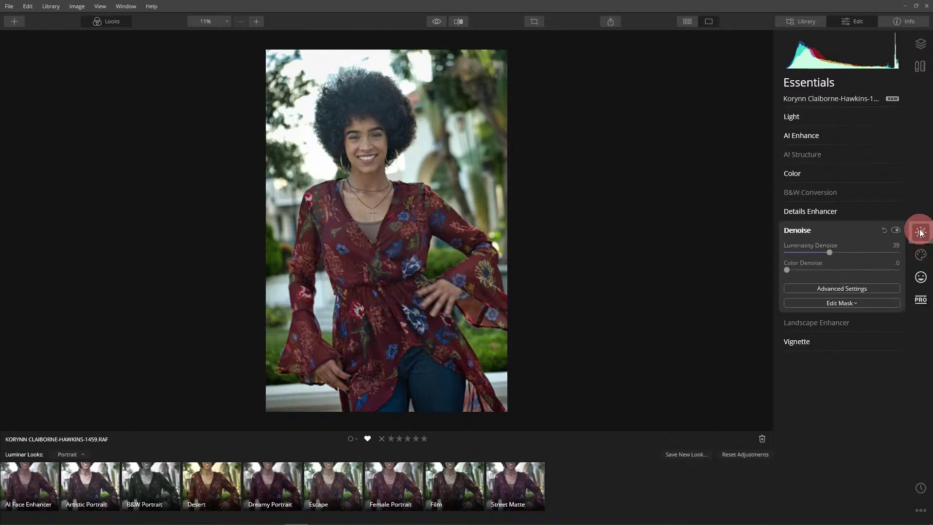
pyautogui.click(812, 231)
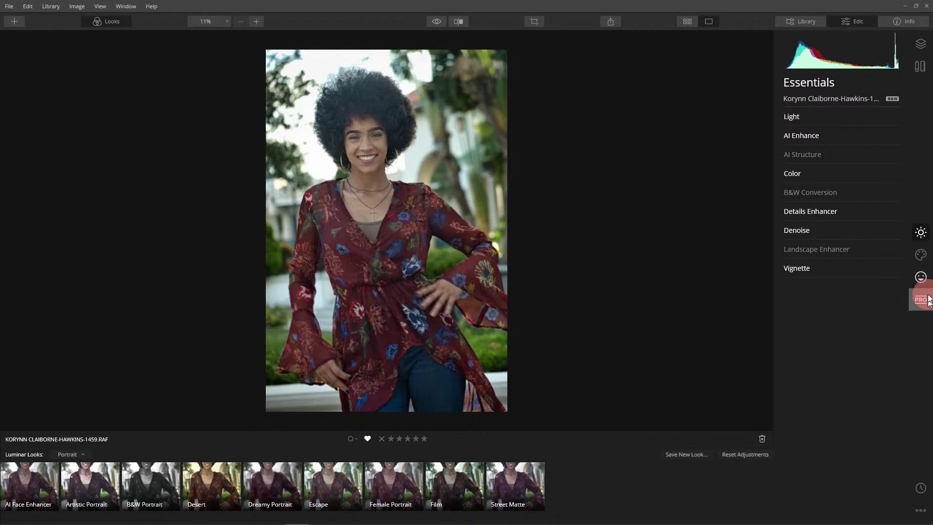
pyautogui.click(921, 276)
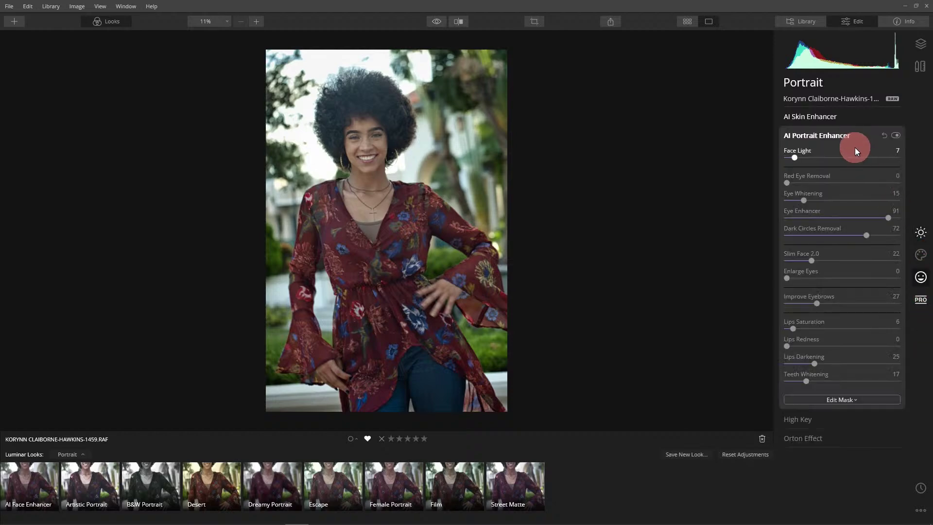
pyautogui.click(835, 140)
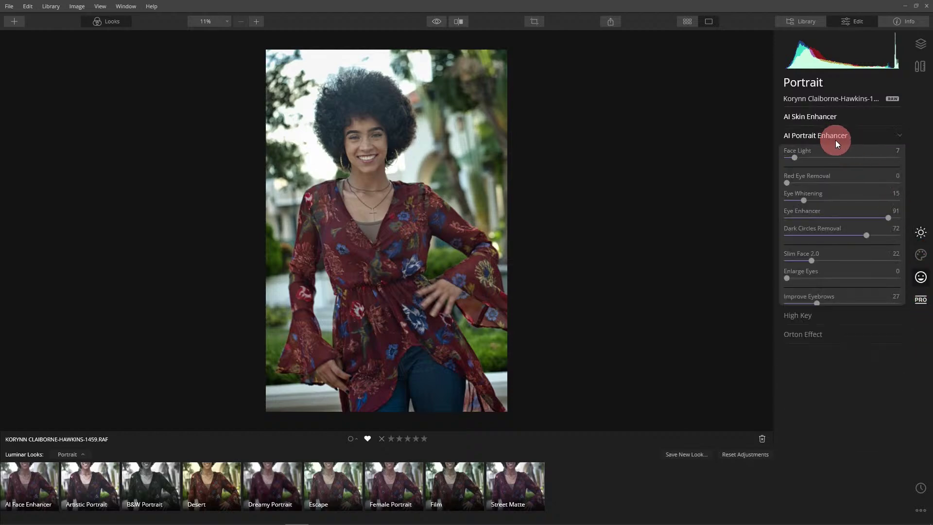
# Step: Apply a creative Glow of type Soft Focus with the Amount set to 43
pyautogui.click(922, 256)
pyautogui.click(829, 256)
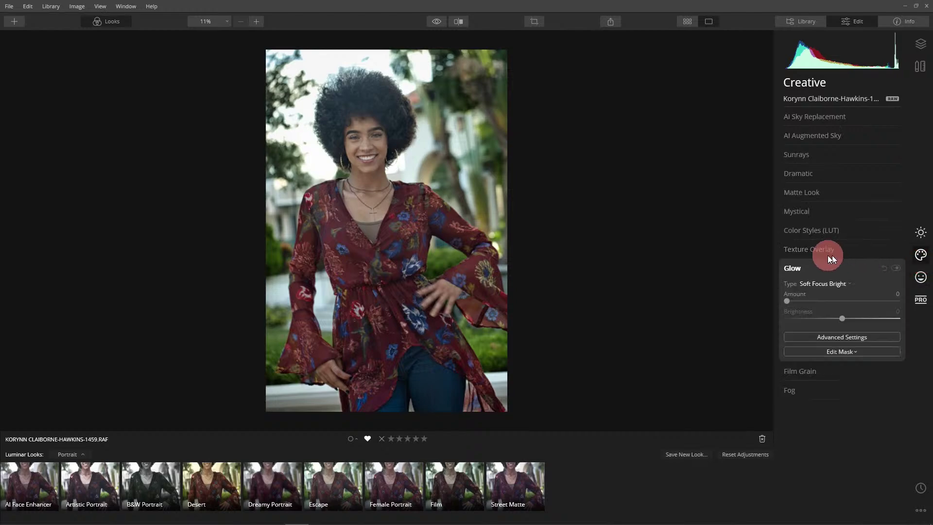
pyautogui.click(795, 267)
pyautogui.click(832, 283)
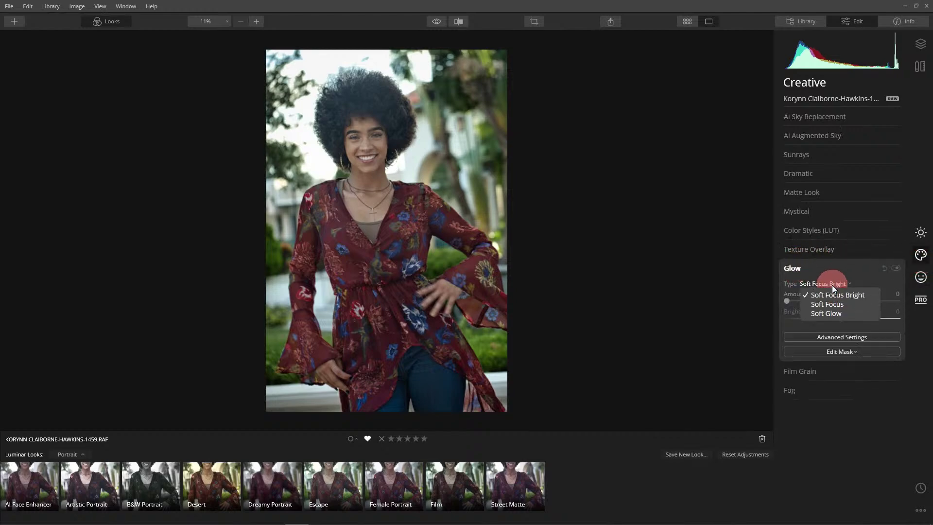
pyautogui.click(838, 304)
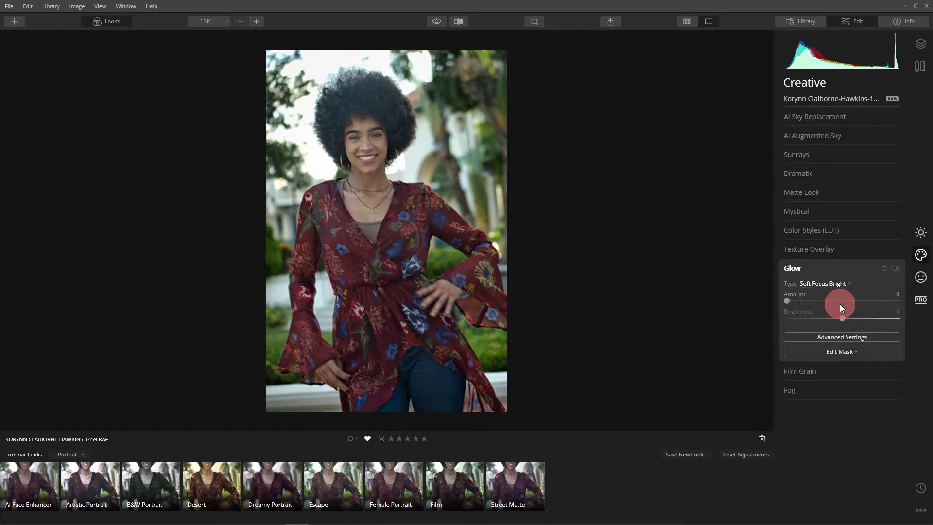
pyautogui.click(790, 299)
pyautogui.moveTo(787, 301); pyautogui.dragTo(847, 301)
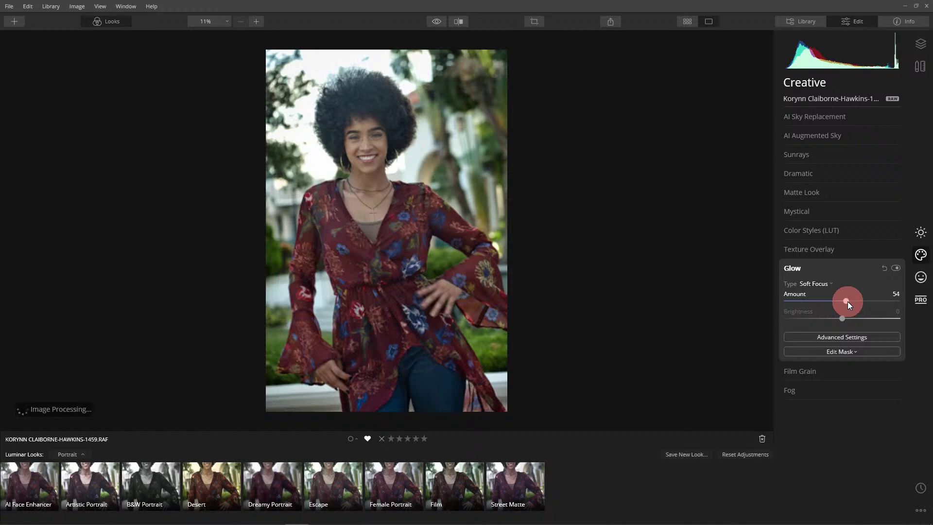
pyautogui.moveTo(848, 301)
pyautogui.mouseDown()
pyautogui.moveTo(827, 302)
pyautogui.moveTo(835, 302)
pyautogui.mouseUp()
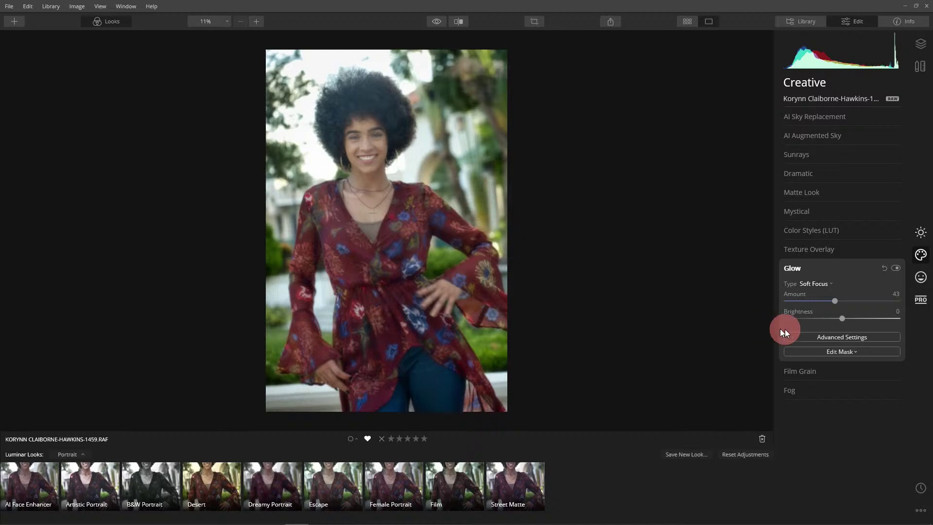
# Step: Add a radial mask centred on the face to the Glow, keeping the face clear of the effect, check the mask overlay and finish masking
pyautogui.click(844, 353)
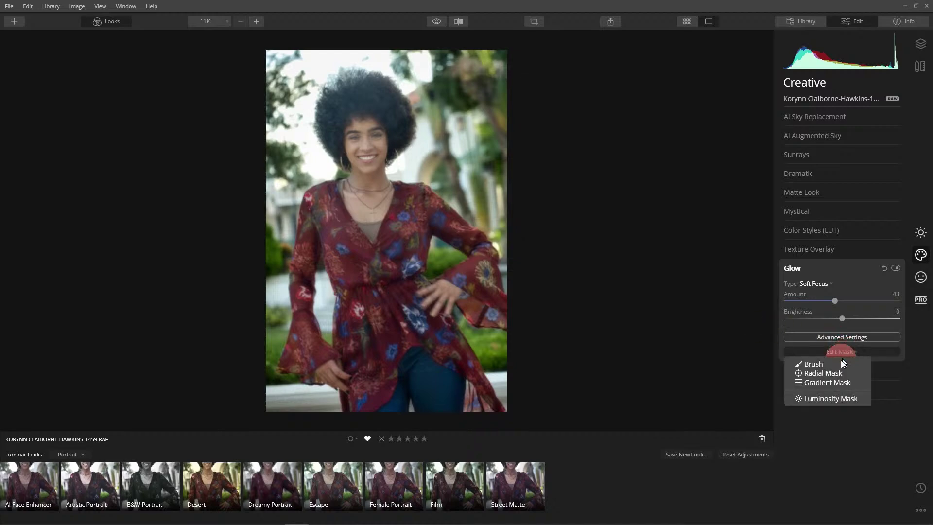
pyautogui.click(828, 372)
pyautogui.moveTo(366, 160); pyautogui.dragTo(389, 204)
pyautogui.moveTo(367, 161); pyautogui.dragTo(367, 152)
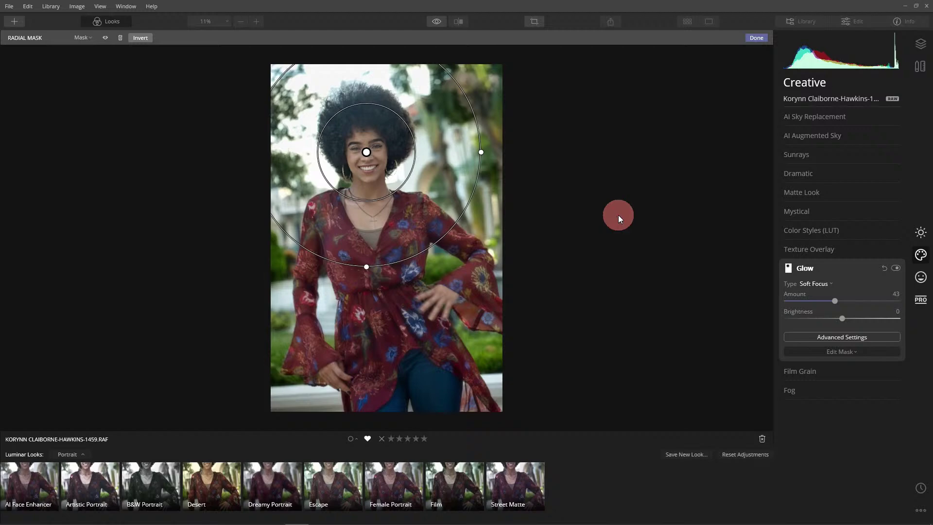
pyautogui.click(82, 38)
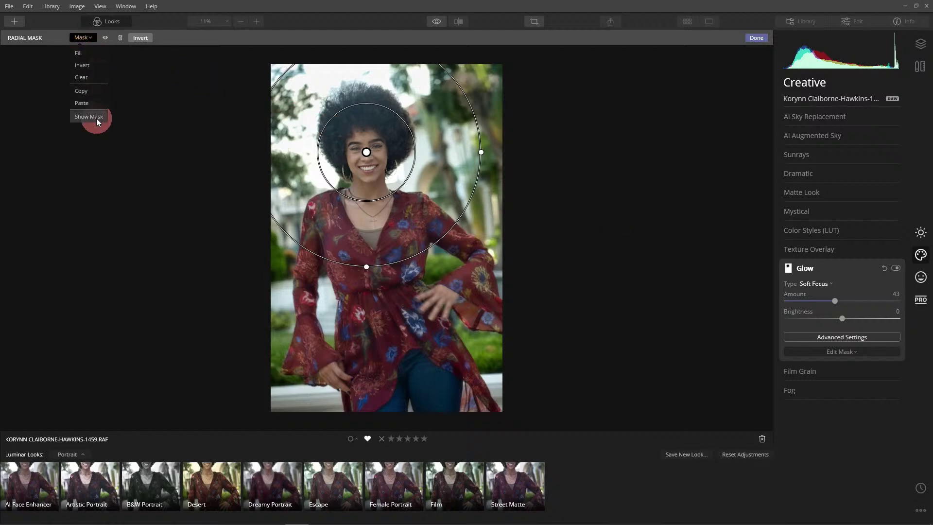
pyautogui.click(96, 118)
pyautogui.click(83, 38)
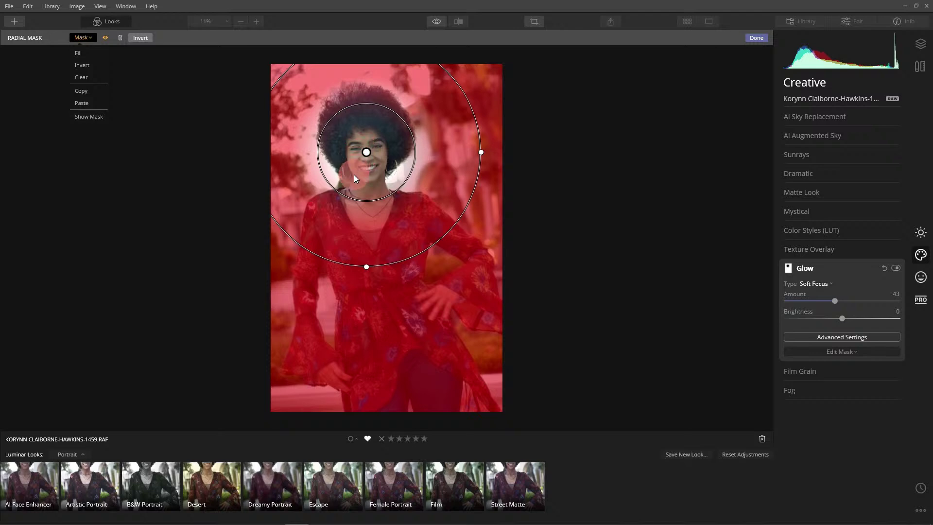
pyautogui.click(759, 37)
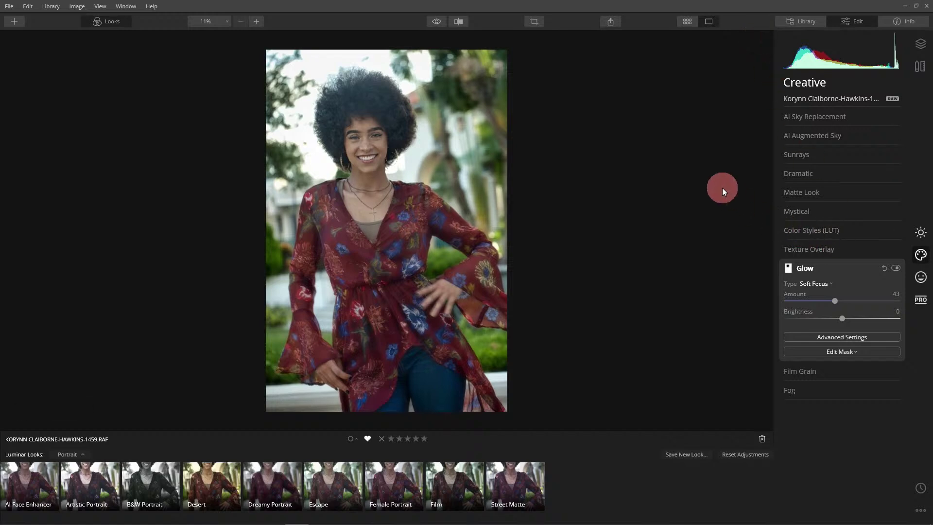
# Step: Compare the photo with the Glow off and on, and the whole edit with the original
pyautogui.click(897, 269)
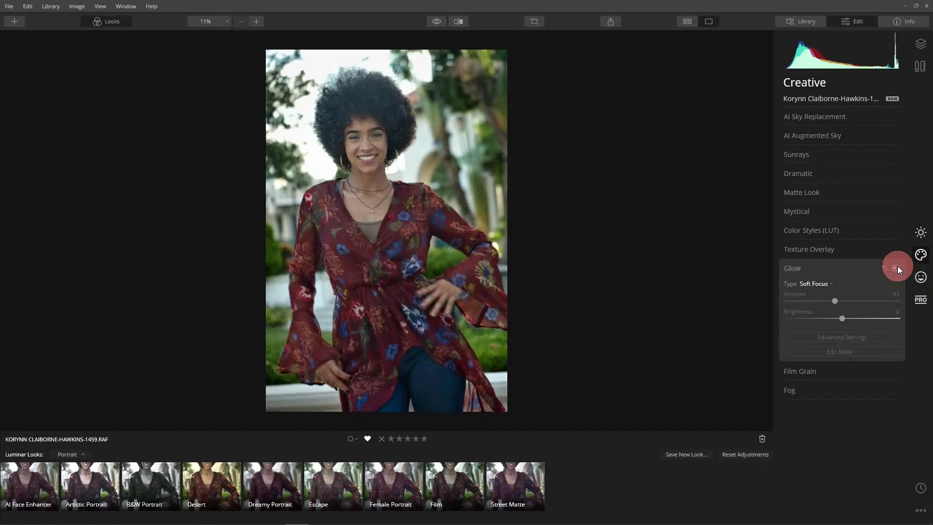
pyautogui.click(898, 269)
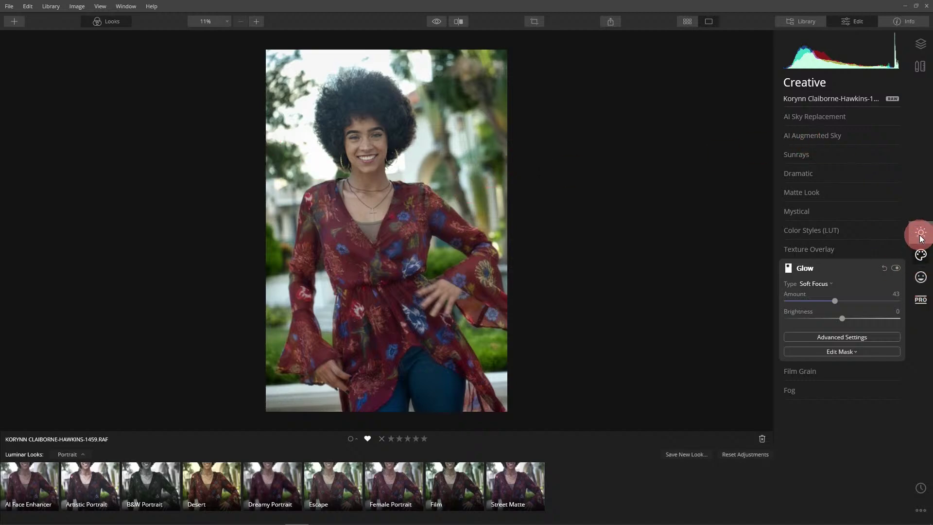
pyautogui.click(436, 22)
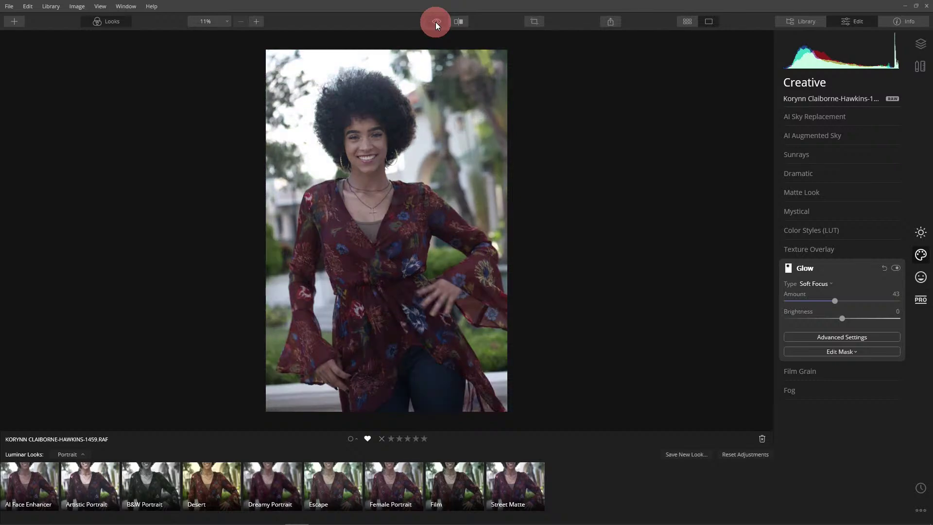
pyautogui.click(436, 22)
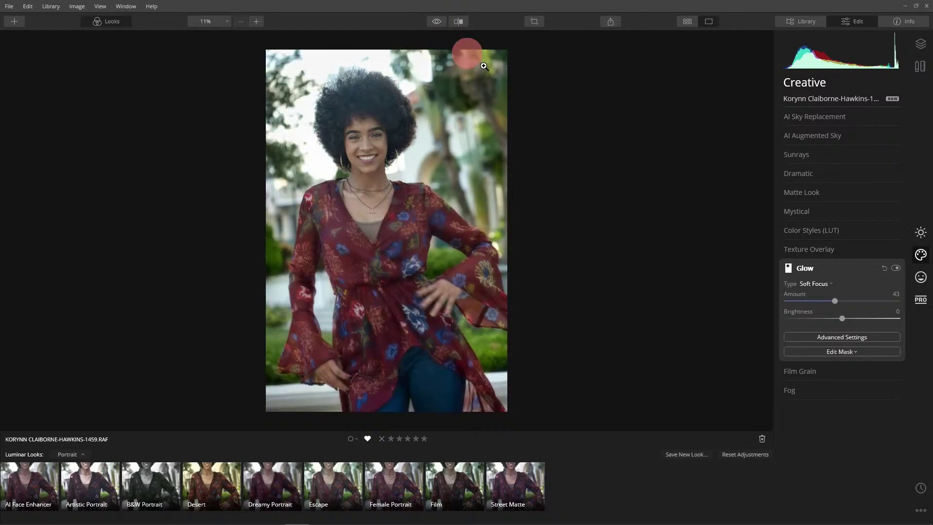
# Step: Load the LUT file XT3_FLog_FGamut_to_WDR_BT.709_33grid_V.1.00.cube into Color Styles (LUT)
pyautogui.click(809, 271)
pyautogui.click(821, 230)
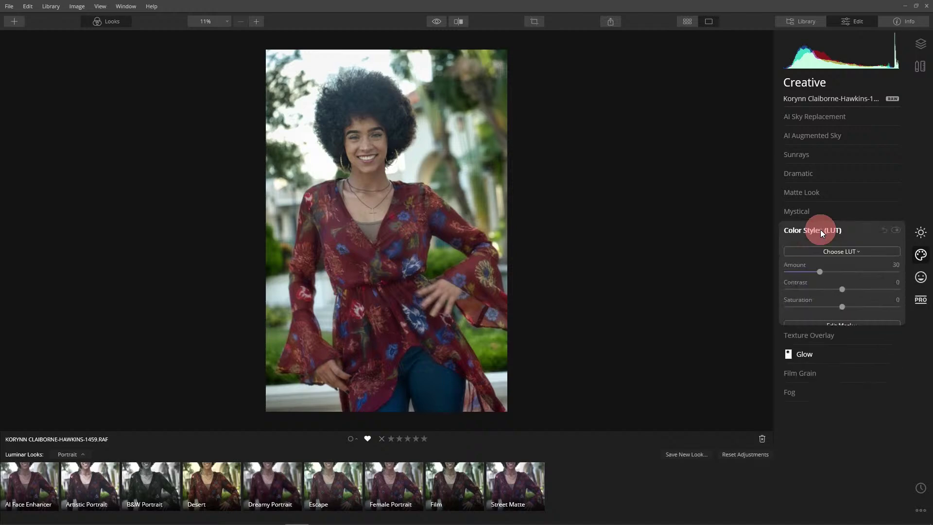
pyautogui.click(857, 252)
pyautogui.click(858, 264)
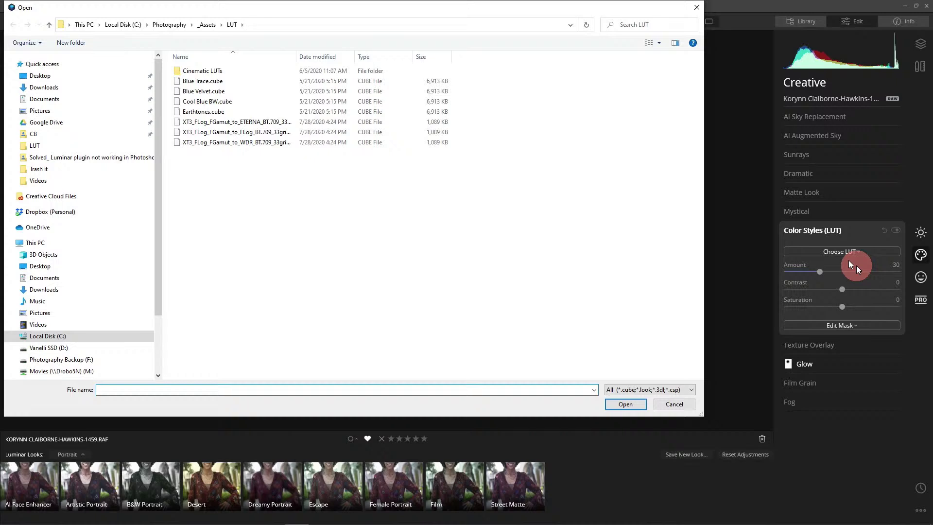
pyautogui.click(267, 142)
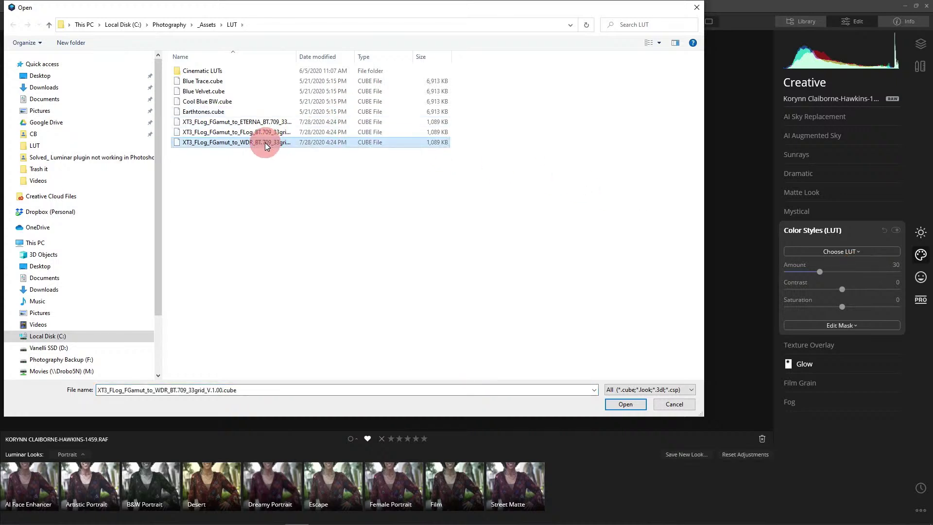
pyautogui.click(615, 404)
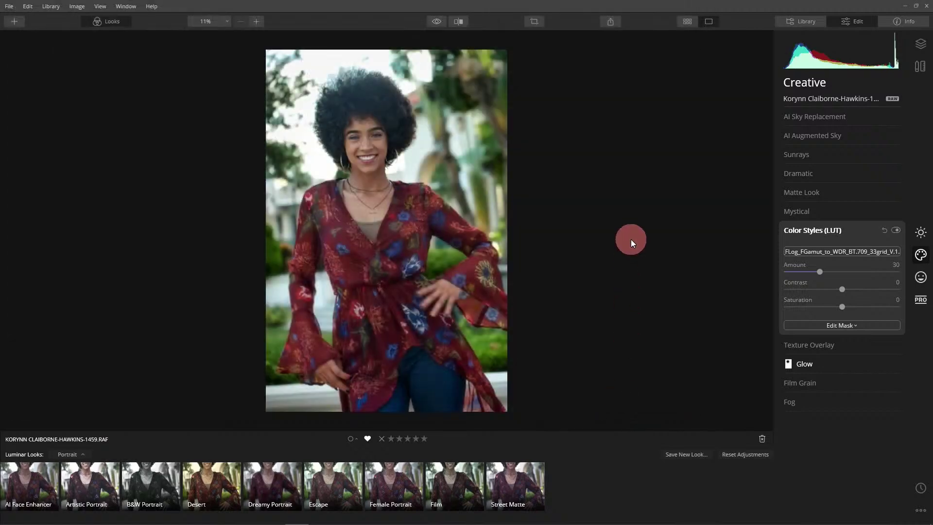
# Step: Set the LUT's Amount to 32, Saturation to -16 and Contrast to 23, comparing the photo without the LUT and with the original
pyautogui.click(897, 230)
pyautogui.click(897, 231)
pyautogui.click(824, 275)
pyautogui.moveTo(821, 276)
pyautogui.mouseDown()
pyautogui.moveTo(882, 274)
pyautogui.moveTo(810, 272)
pyautogui.moveTo(821, 272)
pyautogui.mouseUp()
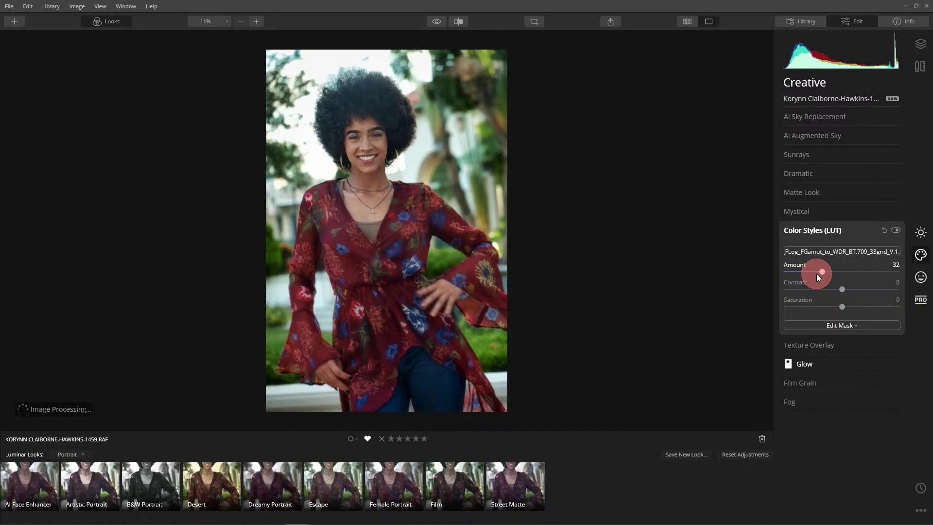
pyautogui.click(842, 308)
pyautogui.moveTo(842, 308); pyautogui.dragTo(859, 291)
pyautogui.click(843, 290)
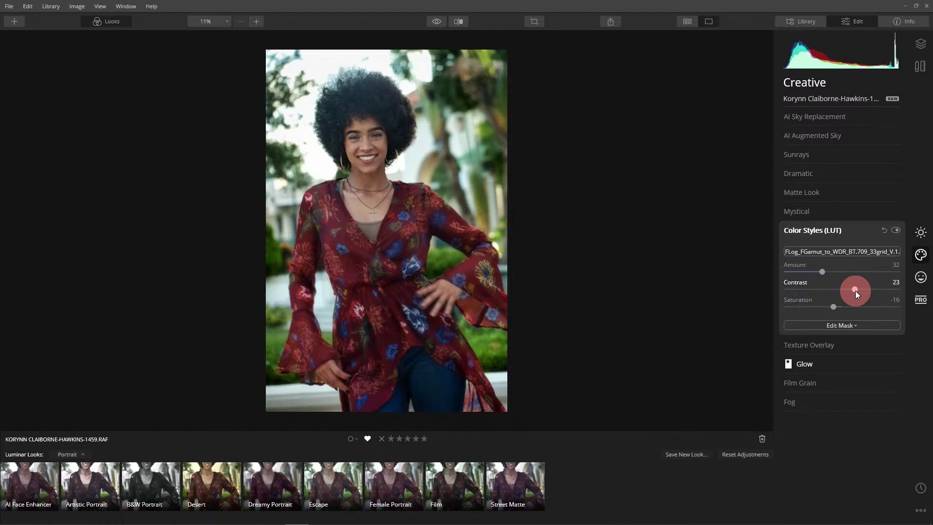
pyautogui.click(436, 22)
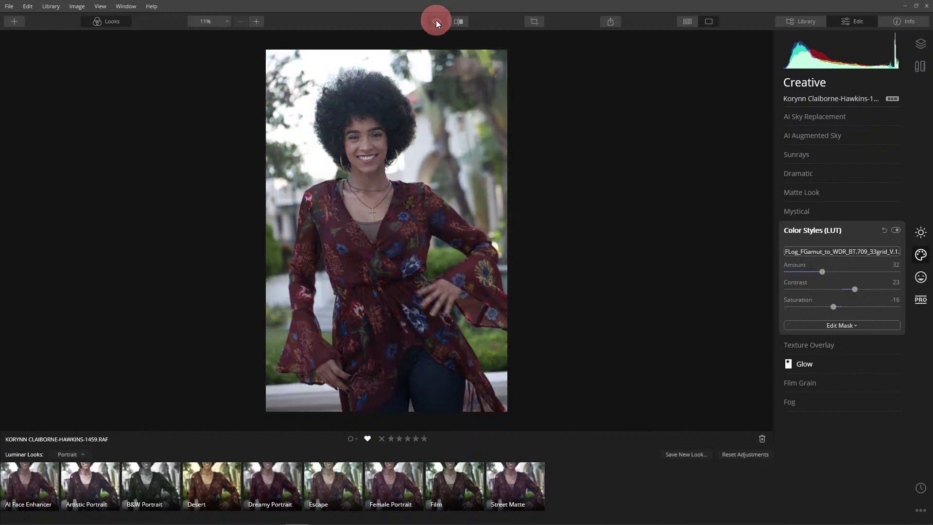
pyautogui.click(436, 21)
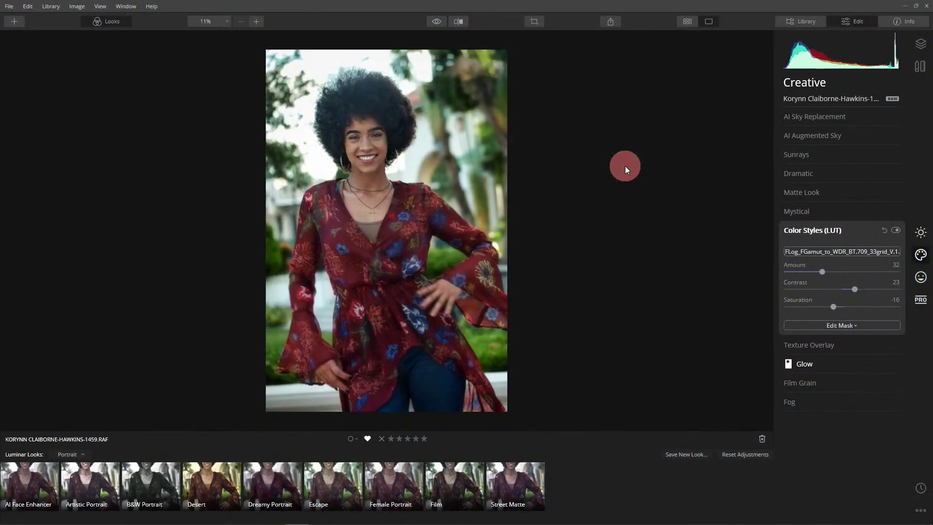
# Step: Show the 20200726 Cocoa Village gallery with Largest thumbnails and browse the portraits following the edited photo
pyautogui.press('g')
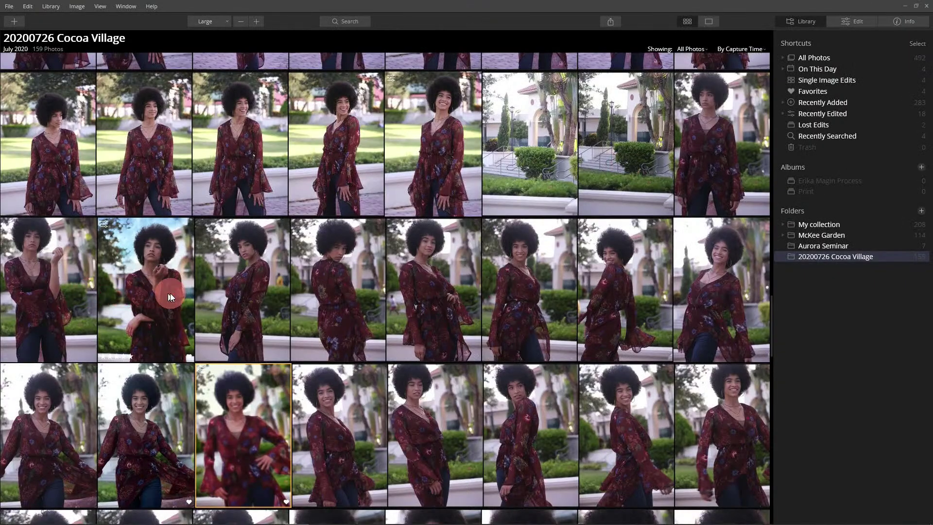
pyautogui.click(214, 22)
pyautogui.click(225, 57)
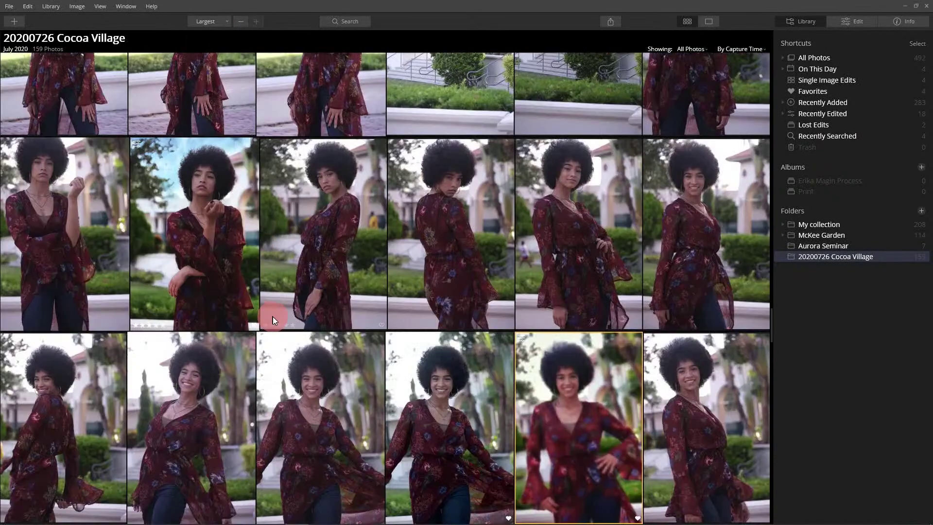
pyautogui.scroll(-3, 273, 319)
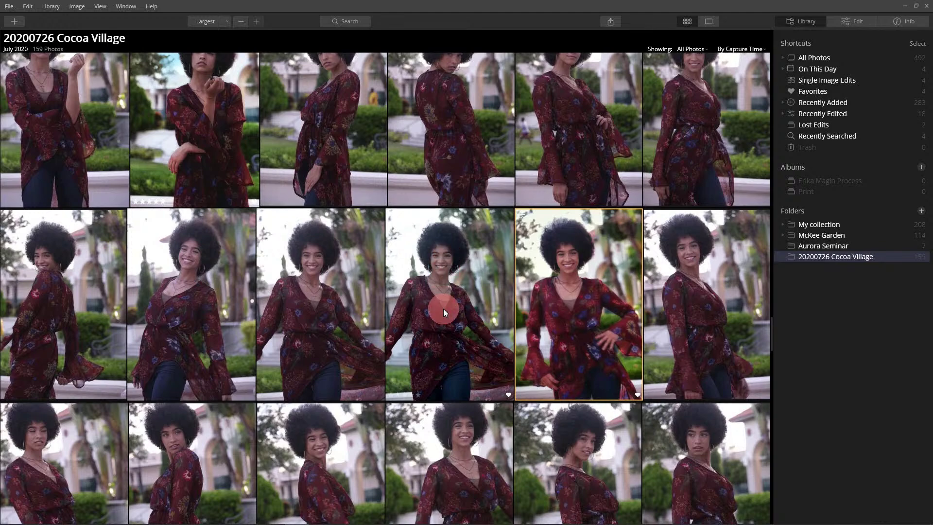
pyautogui.scroll(-3, 443, 308)
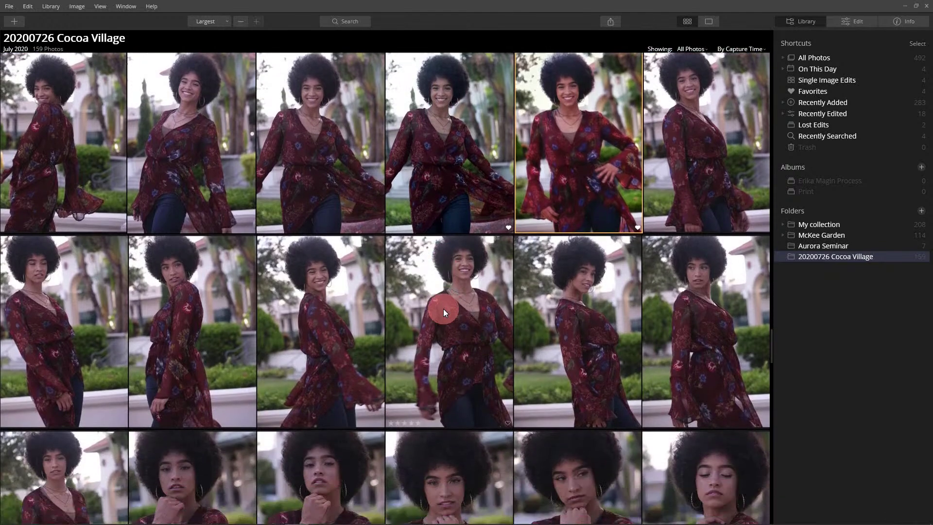
pyautogui.scroll(-3, 443, 309)
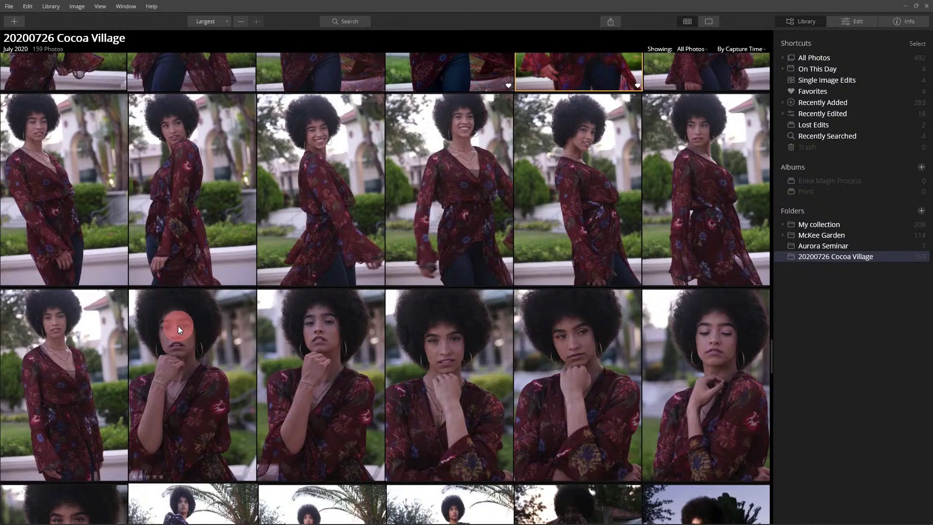
# Step: Browse the gallery from the red floral dress portraits through to the blue-lit night portraits with the crouching poses
pyautogui.scroll(-5, 181, 331)
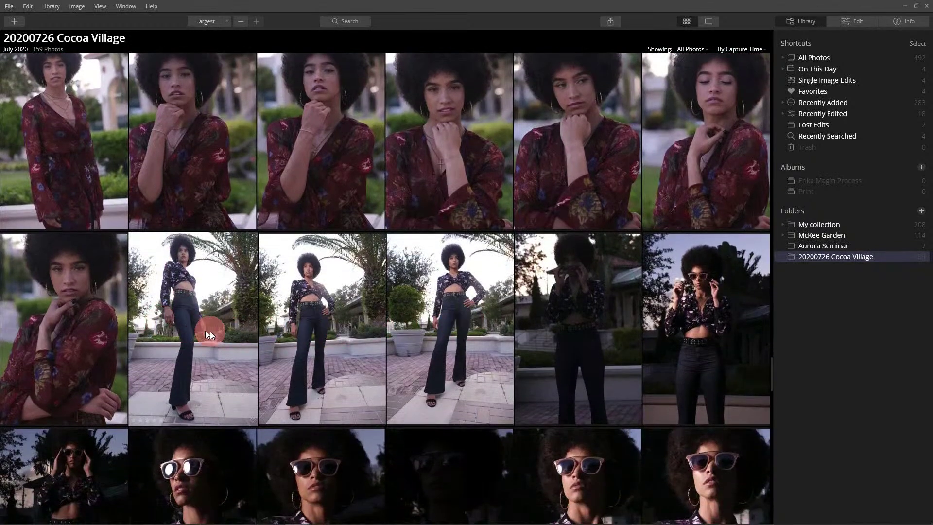
pyautogui.scroll(-3, 463, 331)
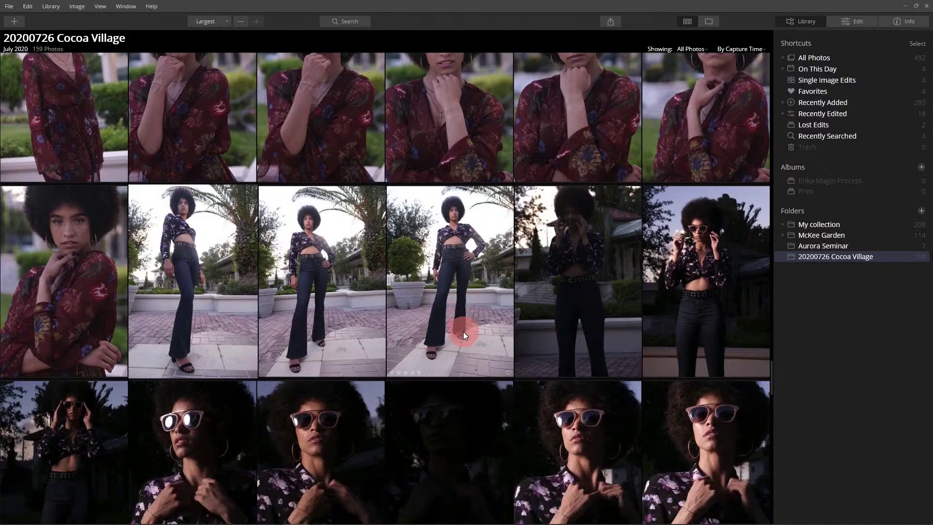
pyautogui.scroll(-10, 345, 378)
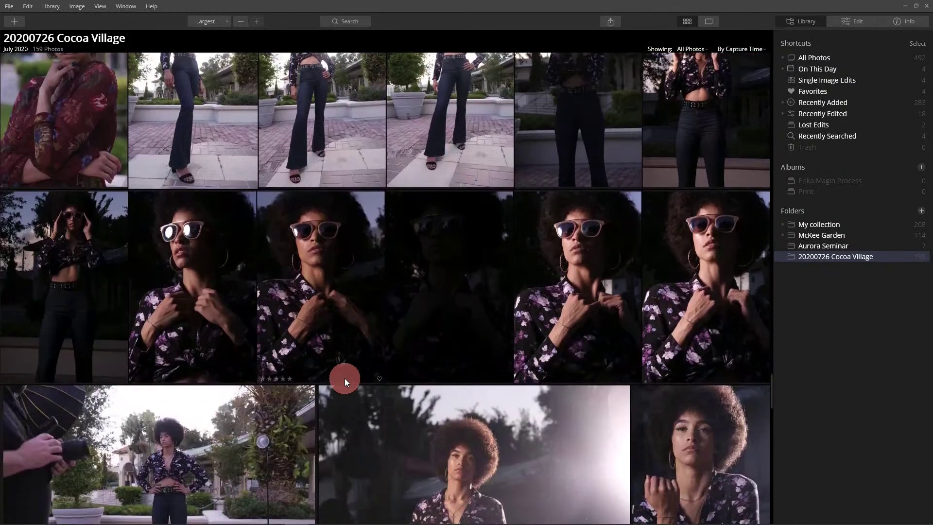
pyautogui.scroll(-15, 345, 378)
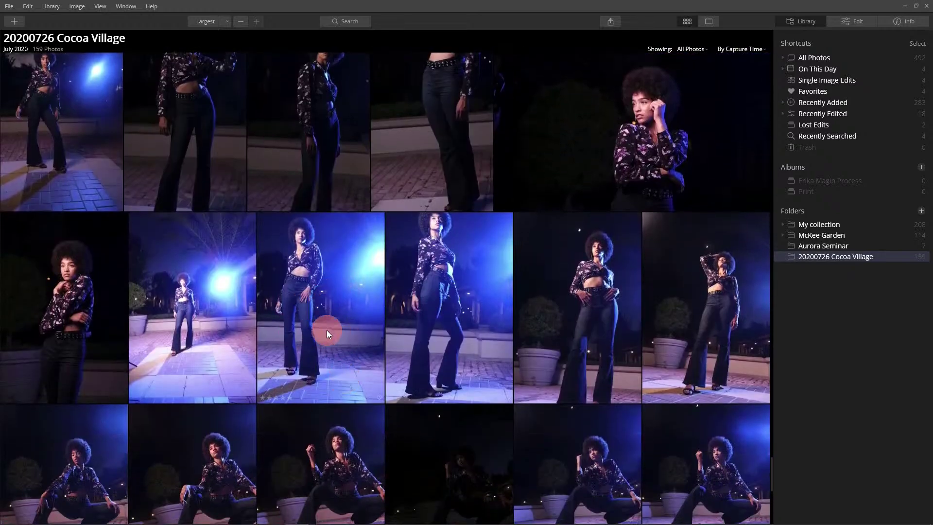
pyautogui.scroll(-2, 326, 331)
pyautogui.click(211, 410)
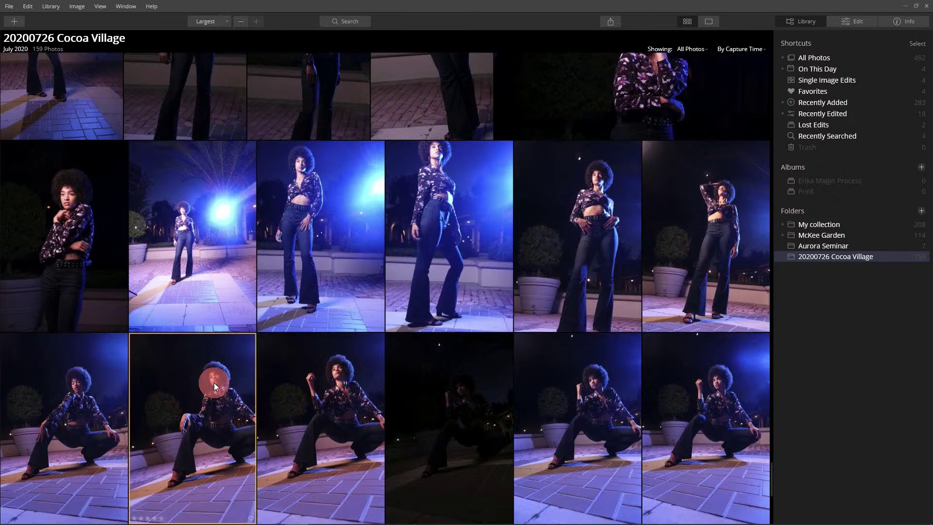
# Step: View the first crouching night portrait enlarged, and return in the gallery to the red floral dress portraits
pyautogui.doubleClick(94, 387)
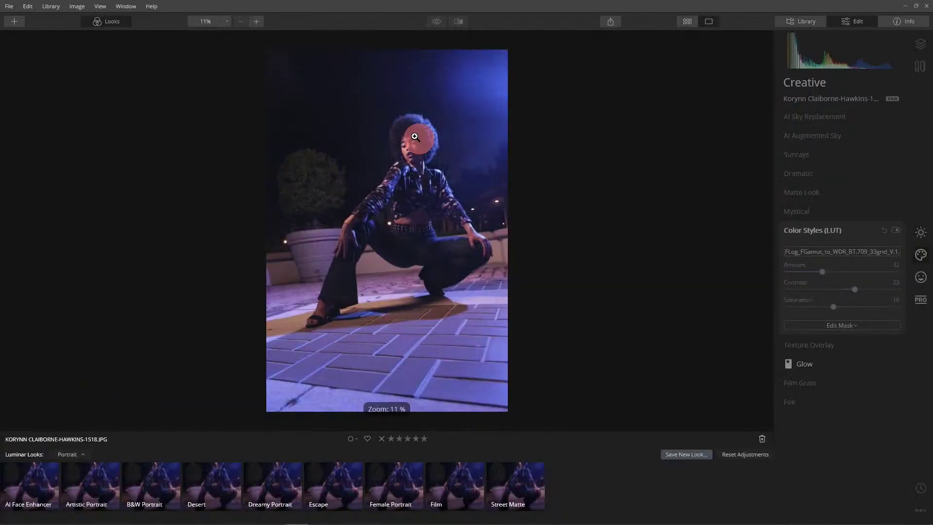
pyautogui.scroll(15, 412, 218)
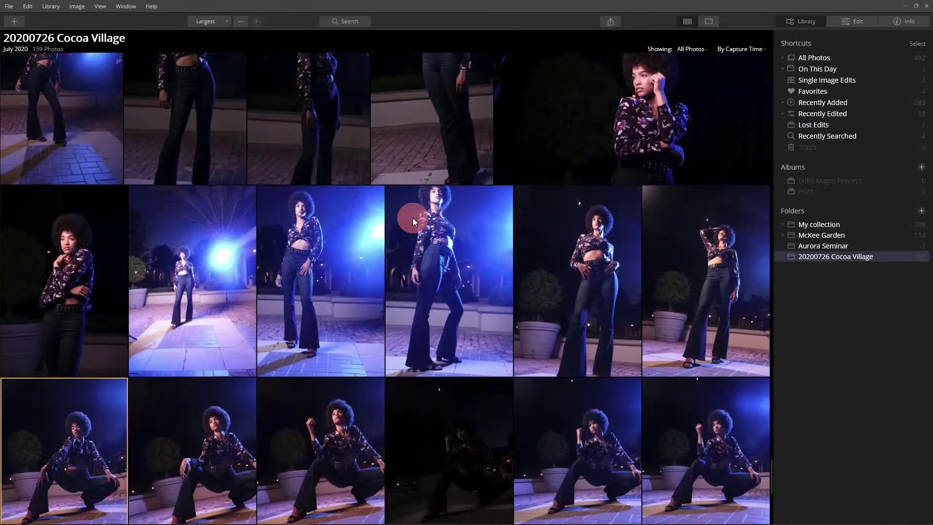
pyautogui.scroll(8, 413, 218)
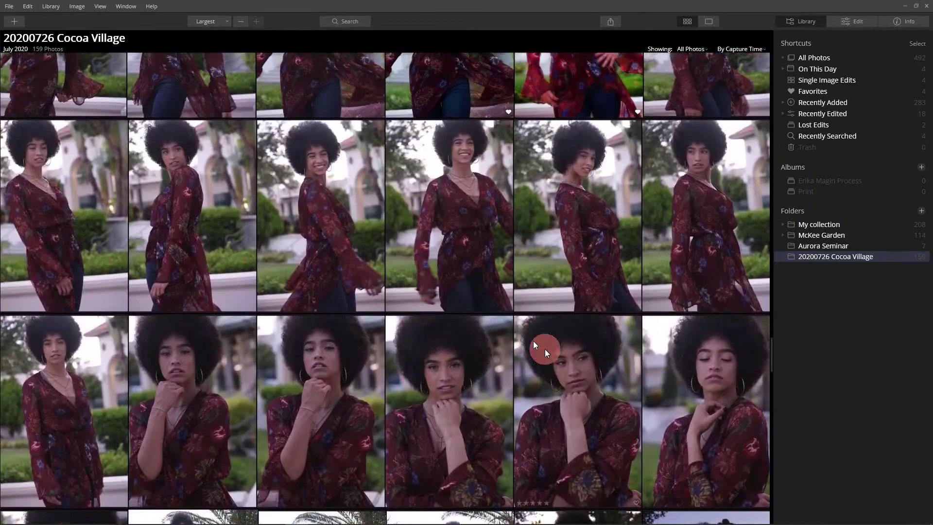
# Step: Open the close-up portrait ending in 1471.RAF, chin on fist and looking aside, and browse the User Luminar Looks collection
pyautogui.doubleClick(573, 360)
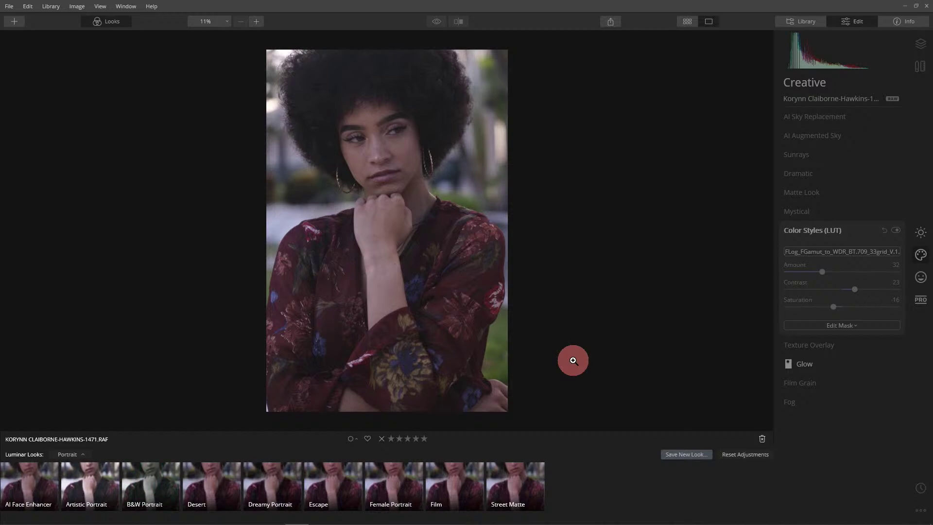
pyautogui.click(78, 454)
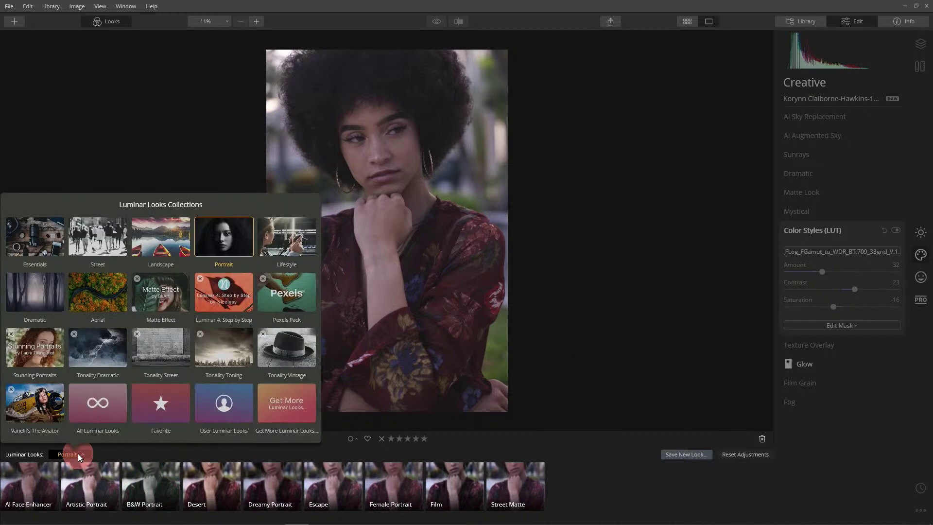
pyautogui.click(229, 412)
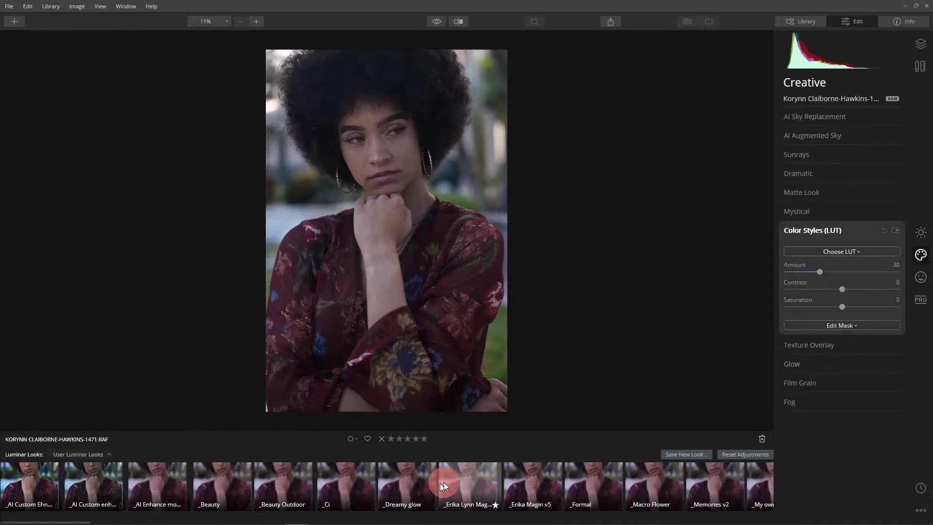
pyautogui.scroll(-10, 536, 487)
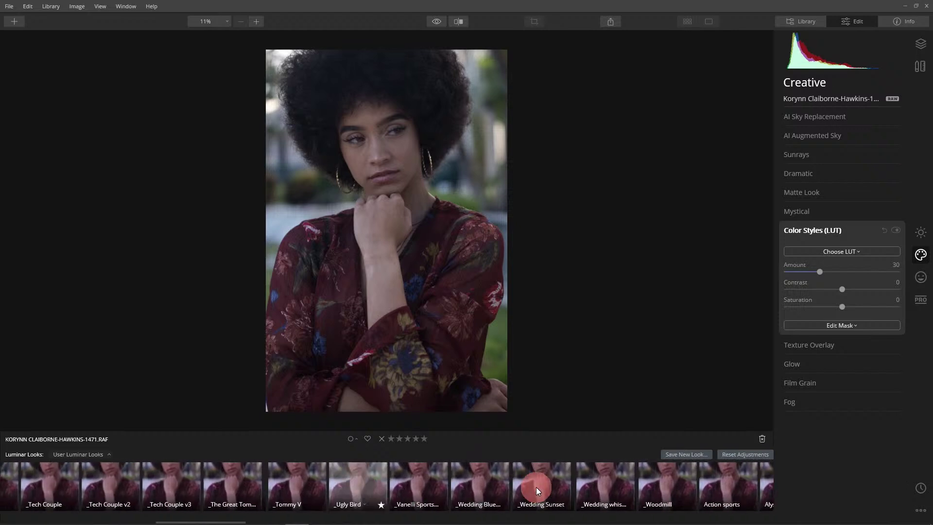
pyautogui.scroll(-10, 536, 487)
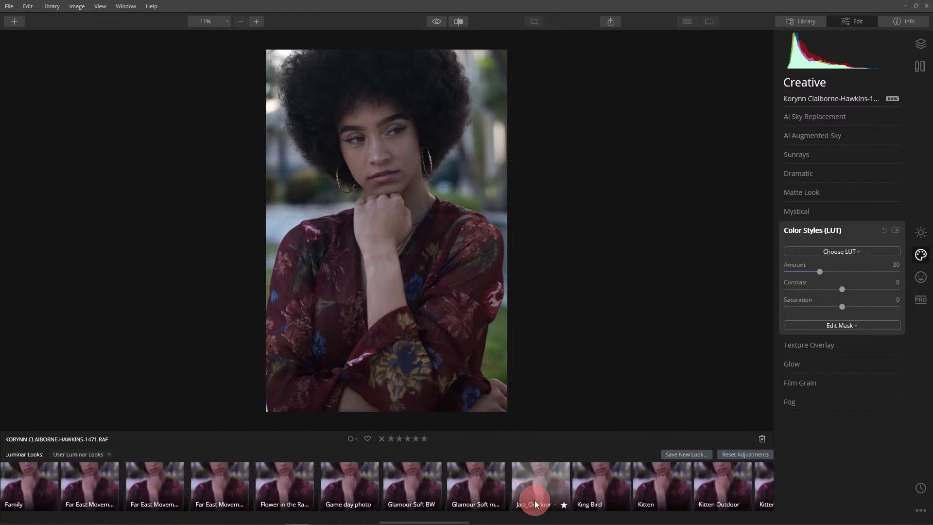
pyautogui.scroll(-3, 535, 502)
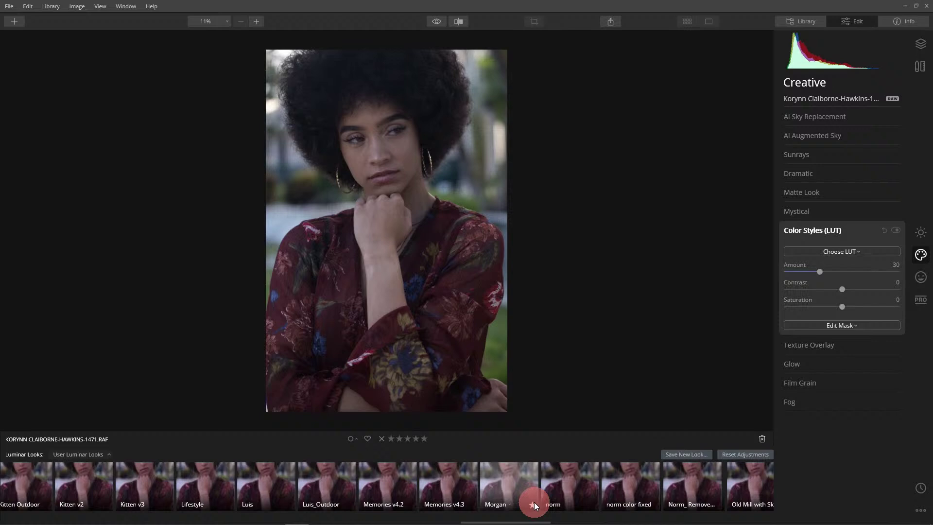
# Step: Apply the Lifestyle user Look at about half strength and compare the portrait with its original
pyautogui.click(223, 482)
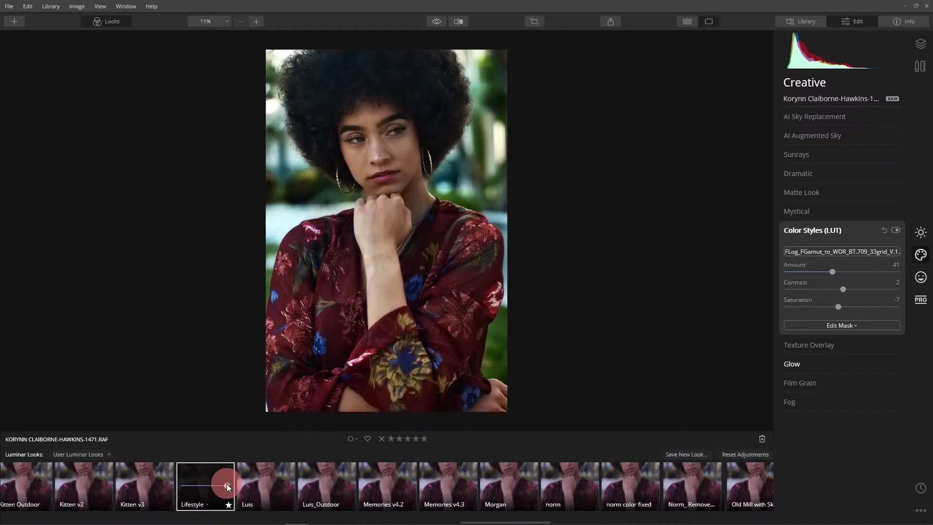
pyautogui.moveTo(223, 485); pyautogui.dragTo(211, 486)
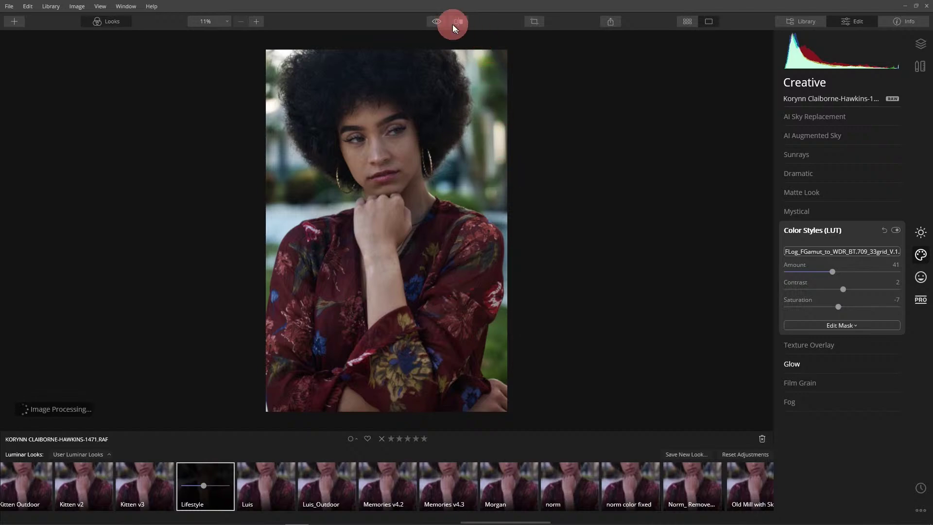
pyautogui.click(435, 22)
pyautogui.click(386, 51)
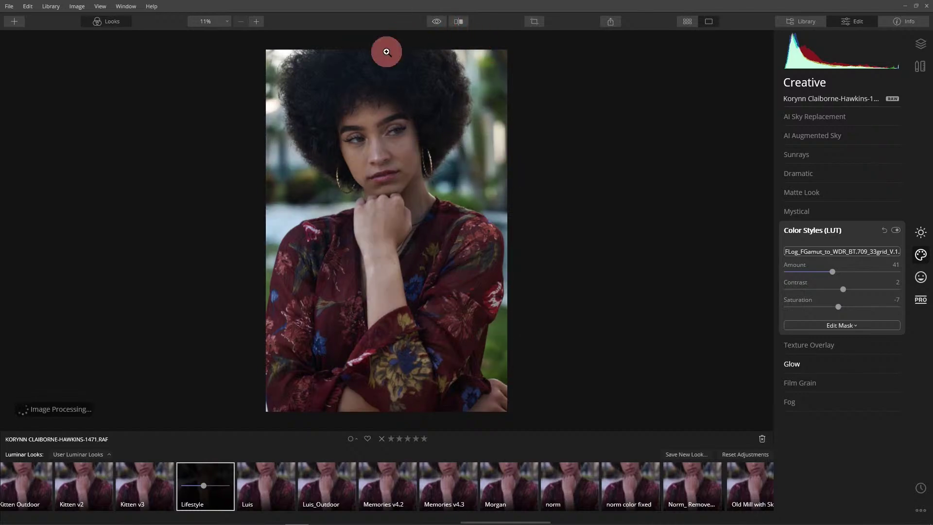
# Step: Set Remove Color Cast to 14 in the Color filter of the Essentials, judging the face at 35% zoom
pyautogui.click(428, 151)
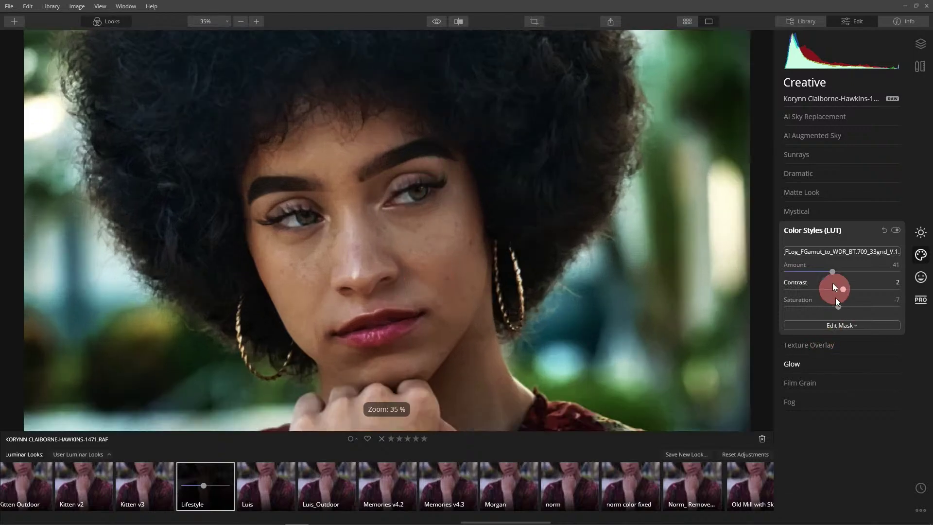
pyautogui.click(921, 235)
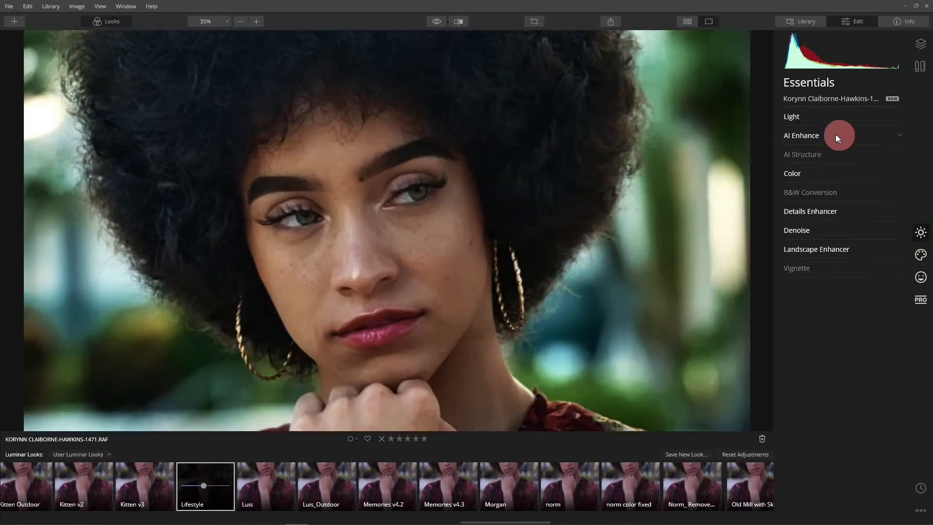
pyautogui.click(804, 135)
pyautogui.click(816, 173)
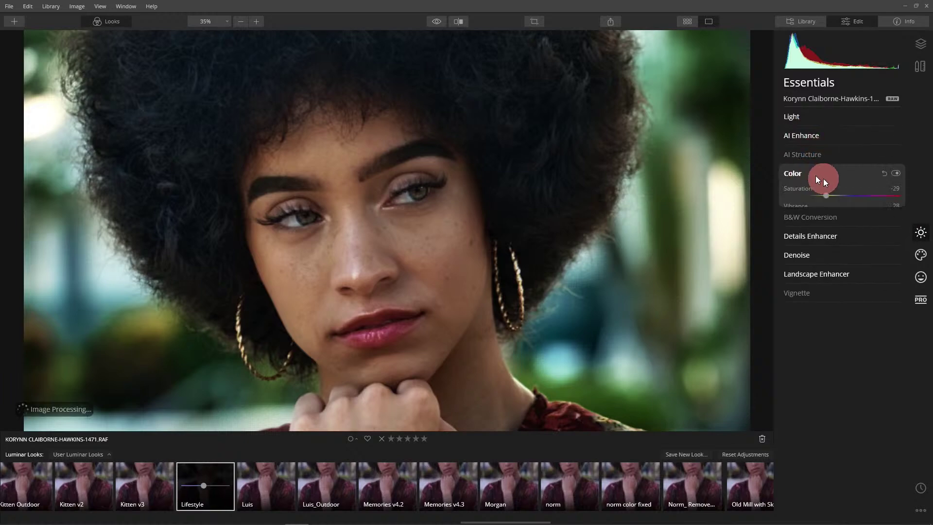
pyautogui.click(824, 268)
pyautogui.moveTo(809, 230)
pyautogui.mouseDown()
pyautogui.moveTo(818, 226)
pyautogui.moveTo(801, 232)
pyautogui.mouseUp()
pyautogui.click(491, 227)
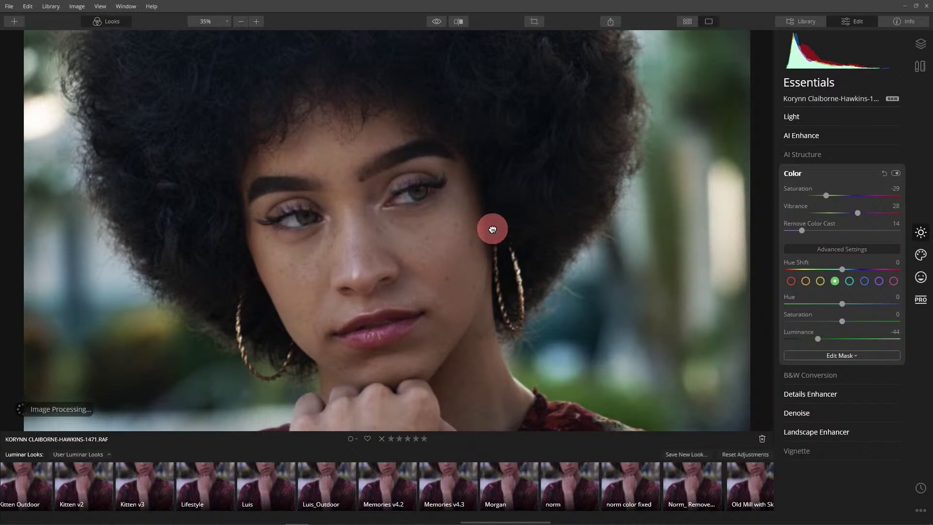